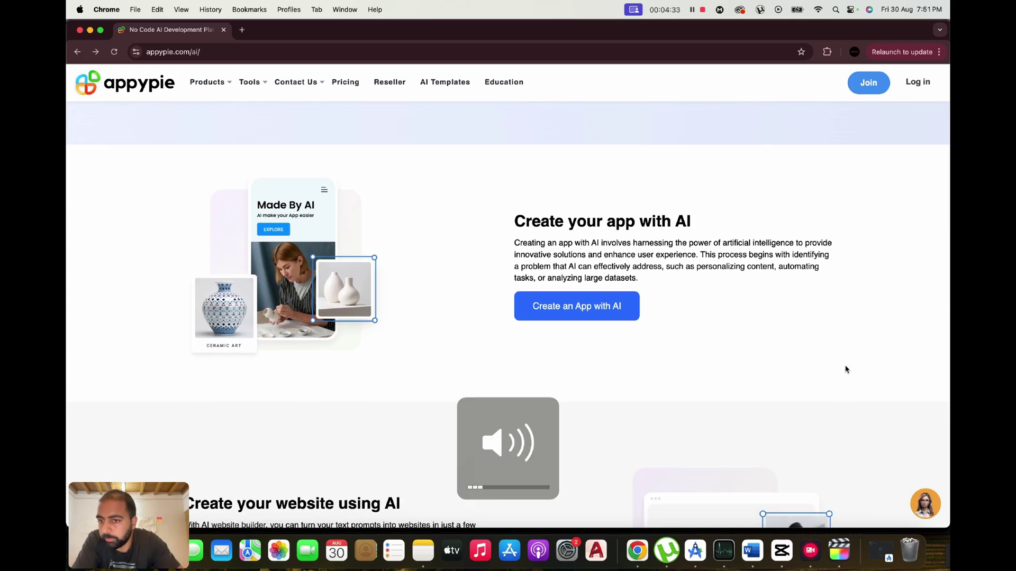
Reload the AI platform page and scroll down to its footer link columns.
{"action": "scroll", "coordinate": [845, 370], "scroll_direction": "up", "scroll_amount": 3}
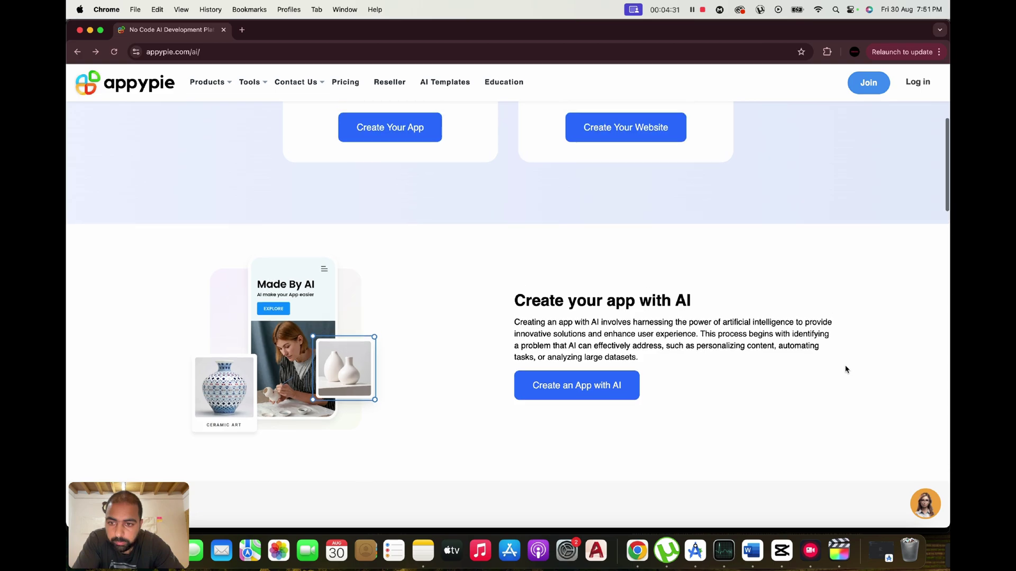
{"action": "scroll", "coordinate": [845, 369], "scroll_direction": "up", "scroll_amount": 2}
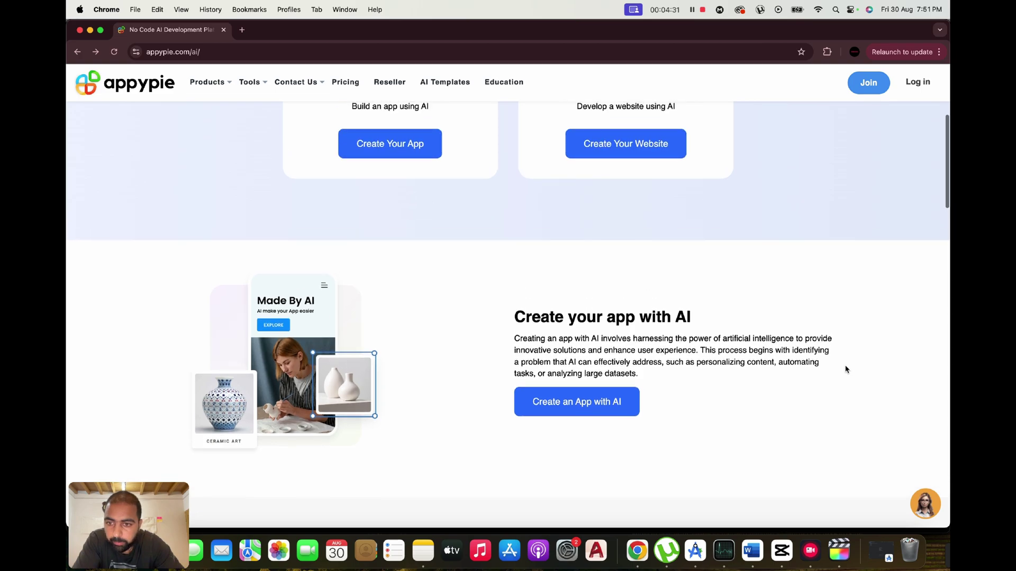
{"action": "key", "text": "XF86AudioRaiseVolume"}
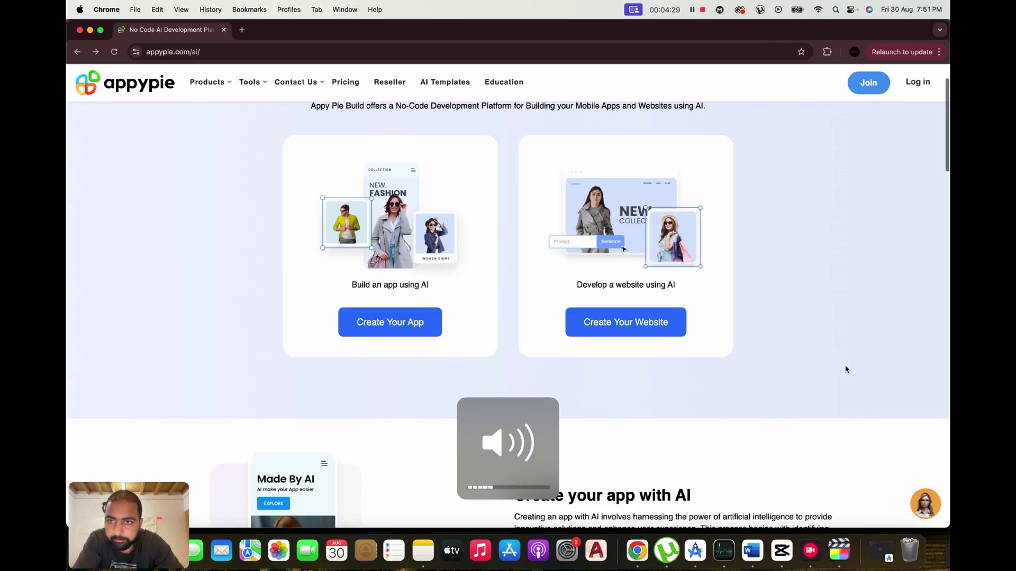
{"action": "scroll", "coordinate": [845, 370], "scroll_direction": "up", "scroll_amount": 2}
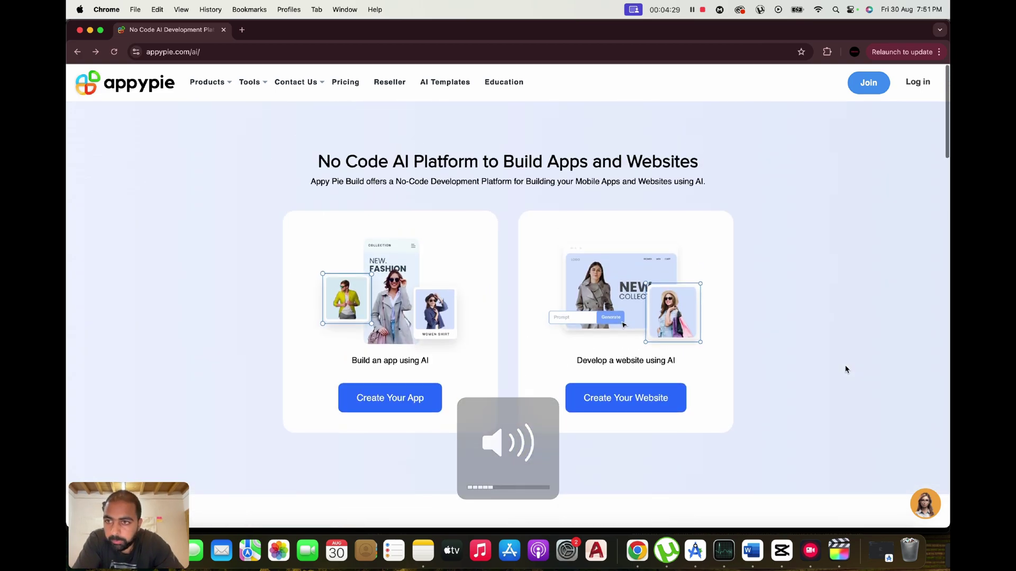
{"action": "left_click", "coordinate": [127, 86]}
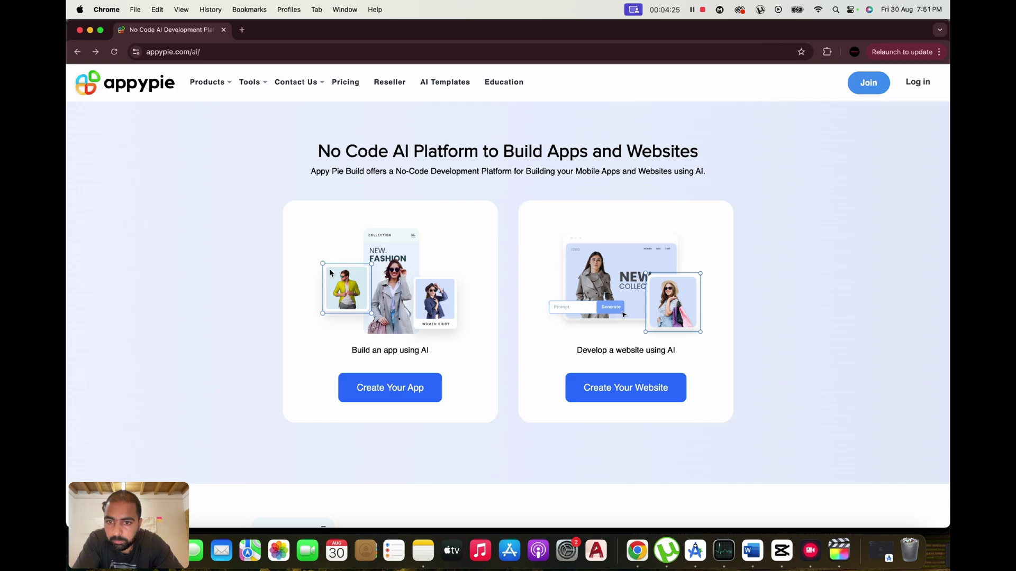
{"action": "scroll", "coordinate": [330, 272], "scroll_direction": "down", "scroll_amount": 1}
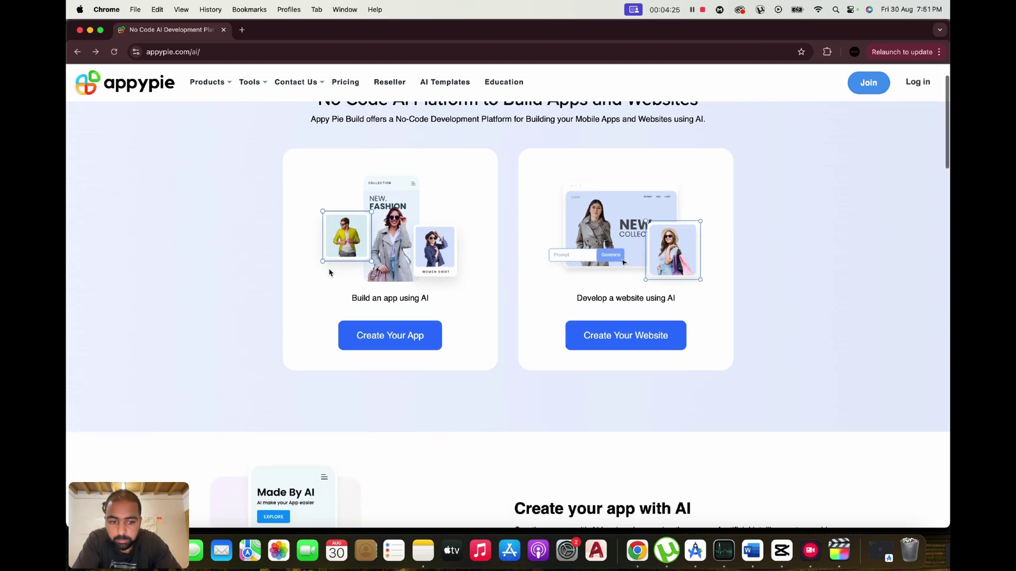
{"action": "key", "text": "XF86AudioRaiseVolume"}
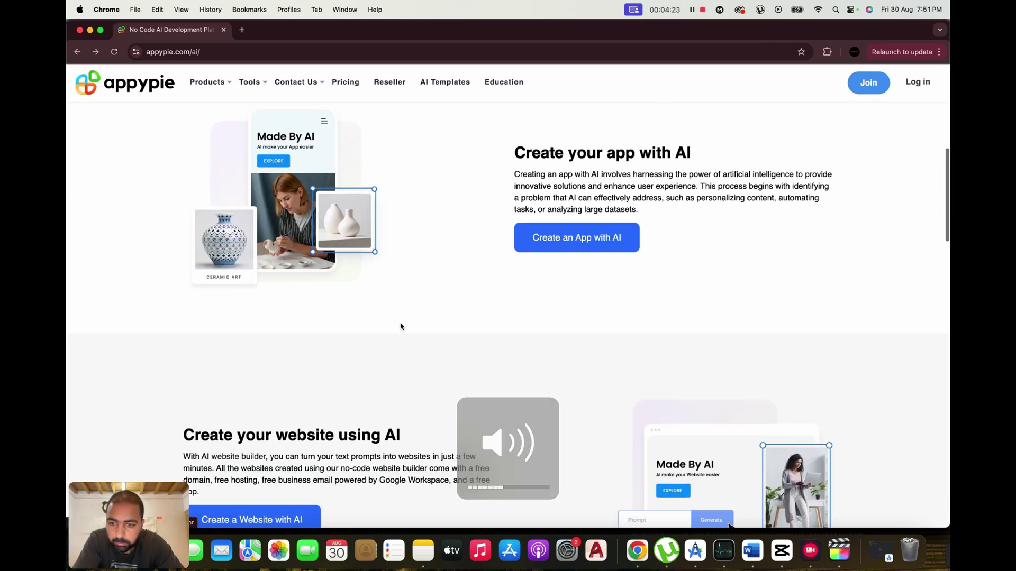
{"action": "scroll", "coordinate": [400, 326], "scroll_direction": "down", "scroll_amount": 10}
{"action": "scroll", "coordinate": [458, 271], "scroll_direction": "down", "scroll_amount": 10}
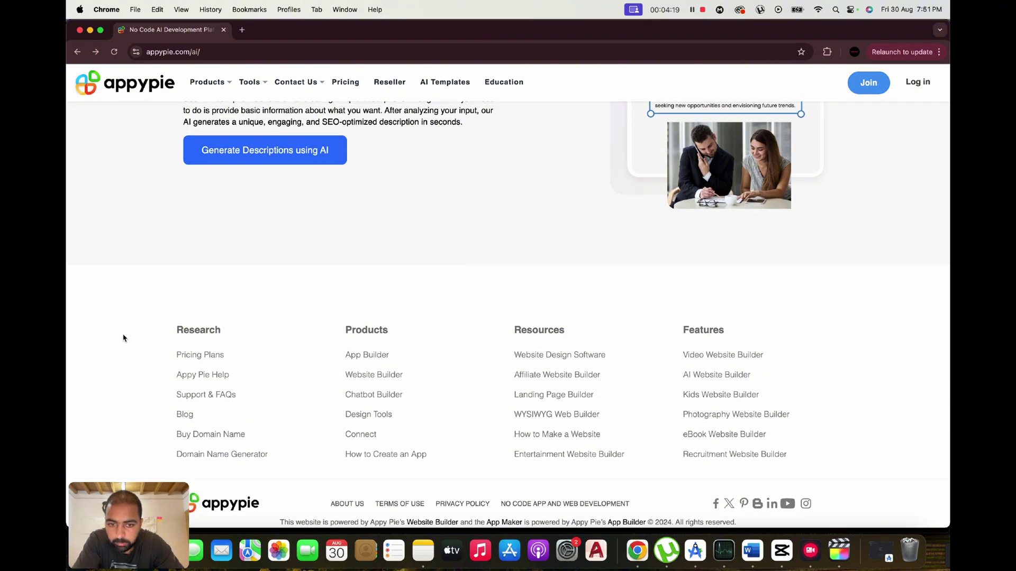
{"action": "left_click_drag", "start_coordinate": [130, 339], "coordinate": [610, 459]}
{"action": "left_click", "coordinate": [660, 472]}
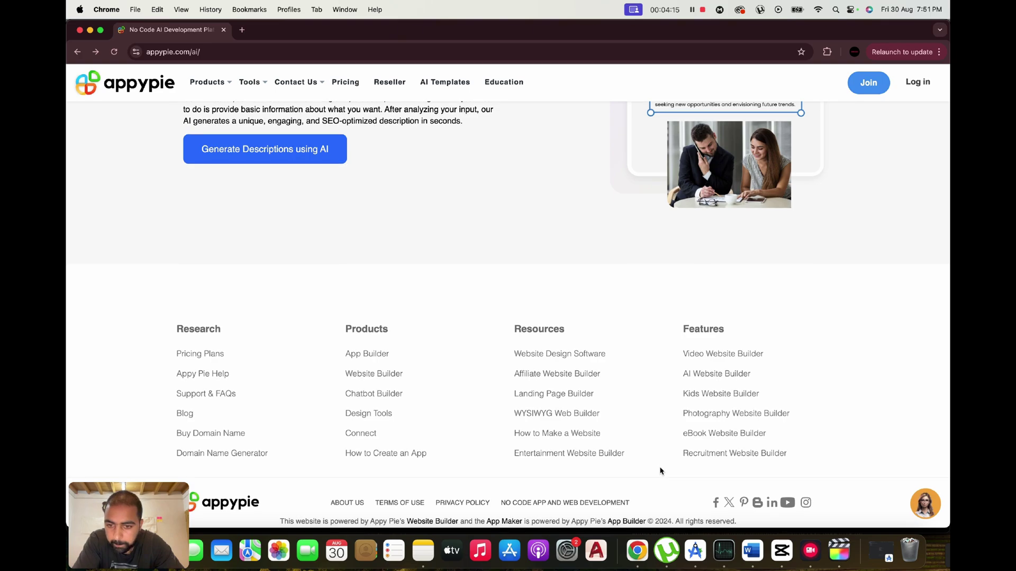
Scroll back to the top and open FAQs from the Contact Us menu.
{"action": "scroll", "coordinate": [660, 472], "scroll_direction": "up", "scroll_amount": 1}
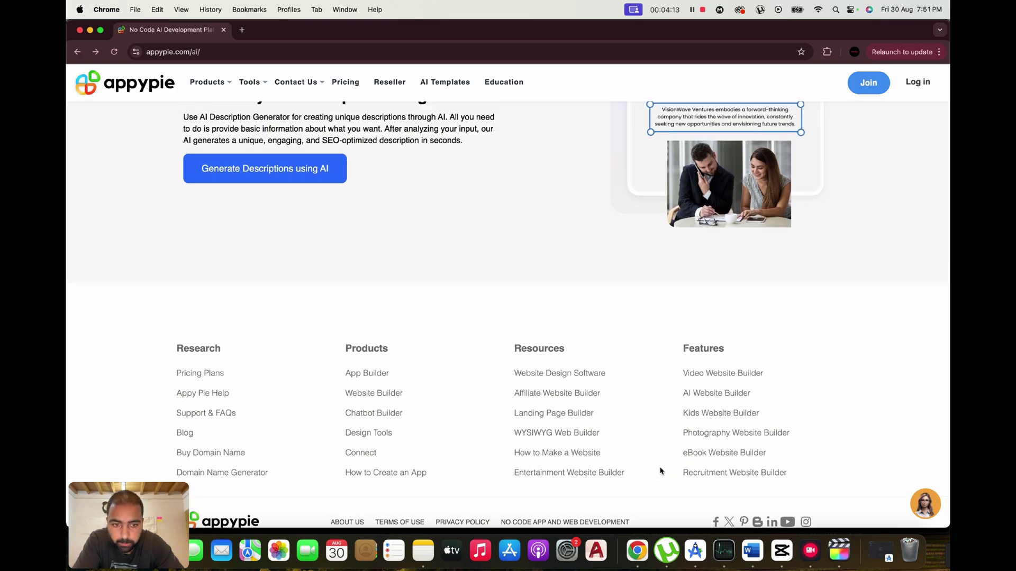
{"action": "scroll", "coordinate": [660, 472], "scroll_direction": "down", "scroll_amount": 1}
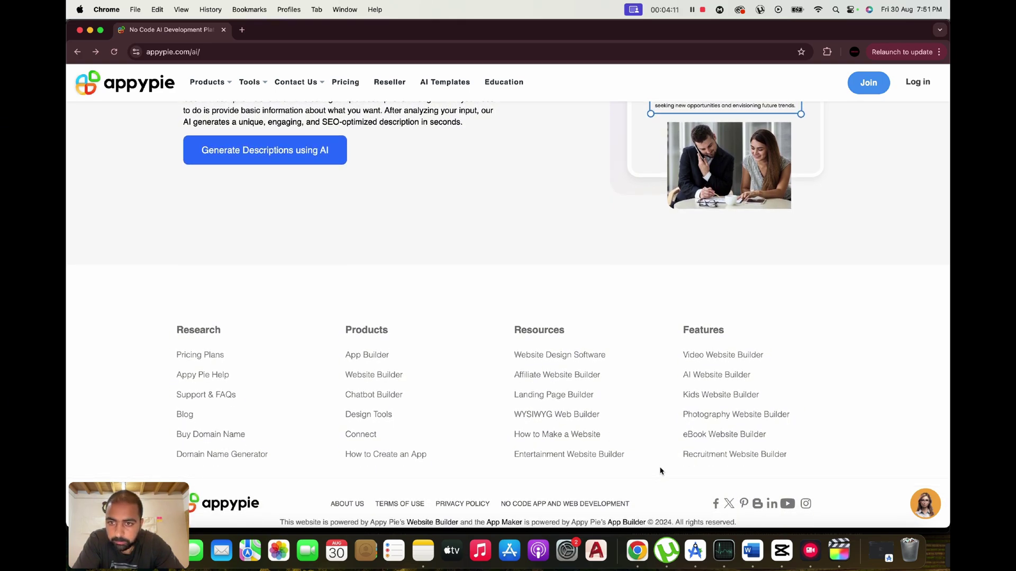
{"action": "scroll", "coordinate": [660, 472], "scroll_direction": "up", "scroll_amount": 5}
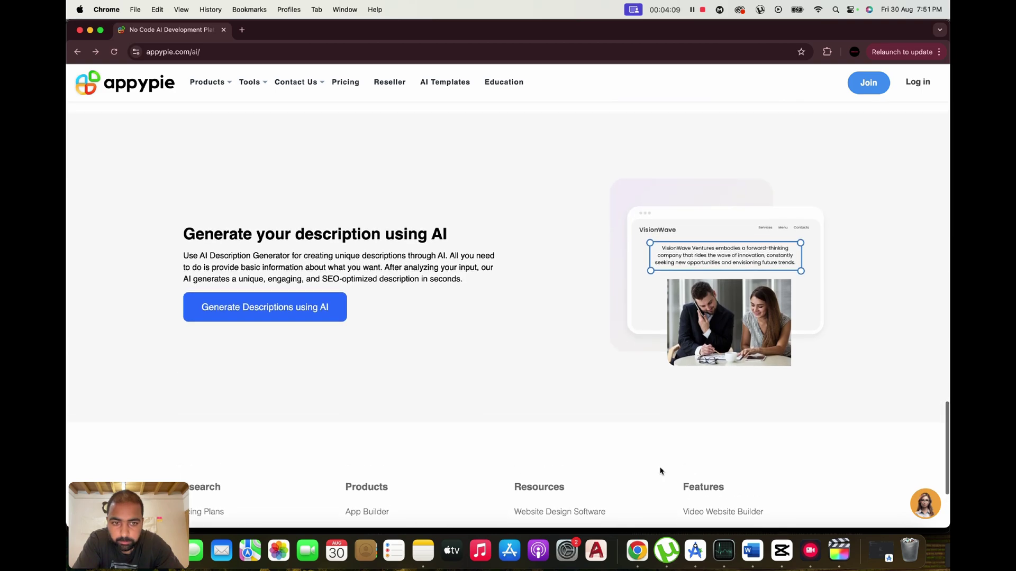
{"action": "scroll", "coordinate": [660, 471], "scroll_direction": "up", "scroll_amount": 2}
{"action": "scroll", "coordinate": [660, 472], "scroll_direction": "down", "scroll_amount": 5}
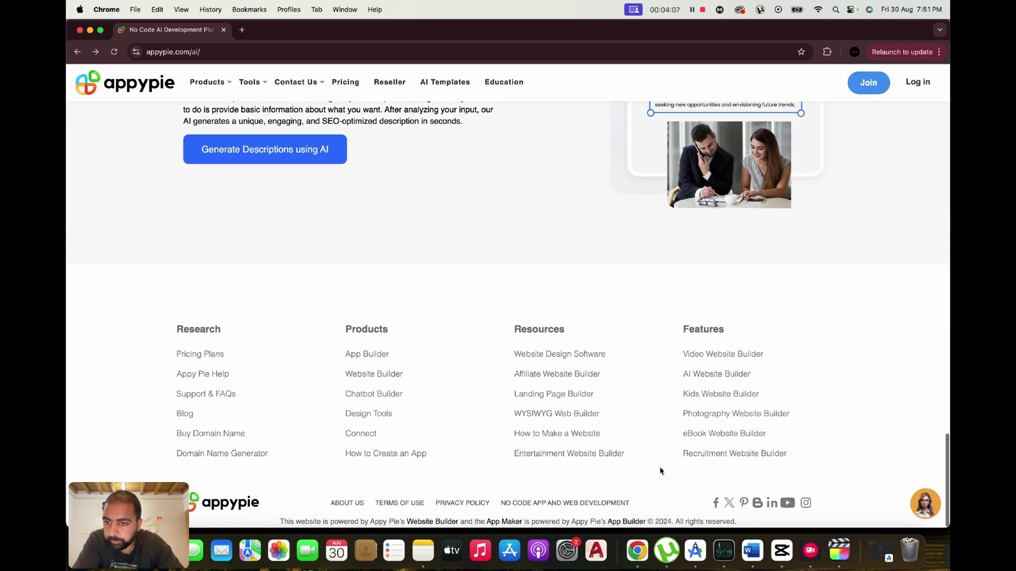
{"action": "scroll", "coordinate": [660, 471], "scroll_direction": "up", "scroll_amount": 2}
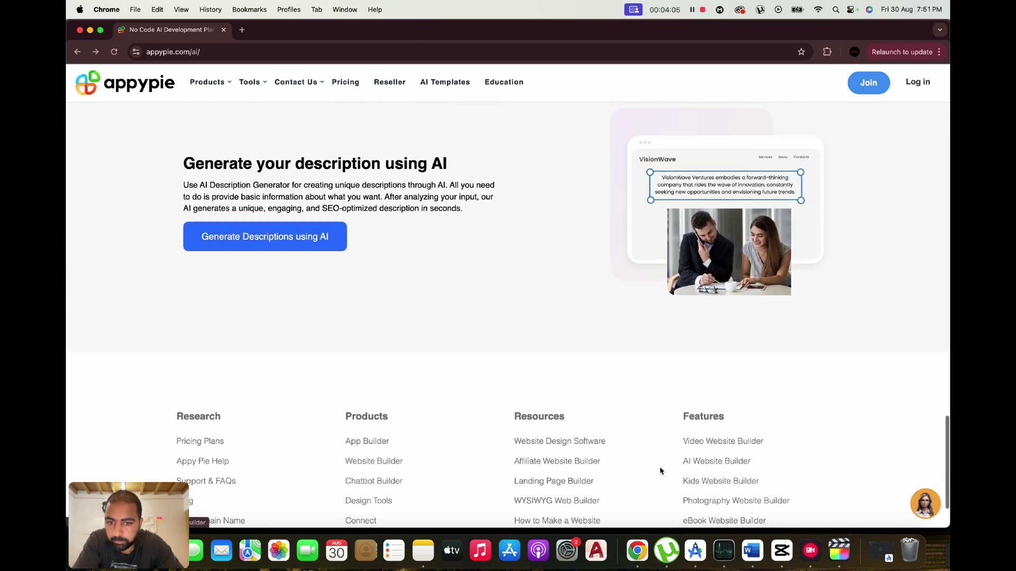
{"action": "mouse_move", "coordinate": [251, 94]}
{"action": "mouse_move", "coordinate": [297, 89]}
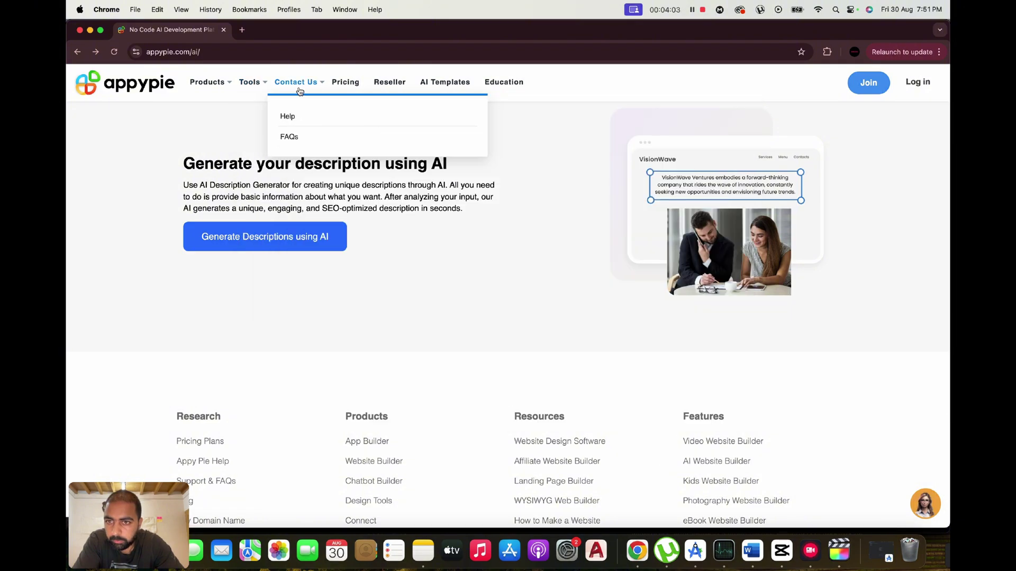
{"action": "left_click", "coordinate": [290, 139]}
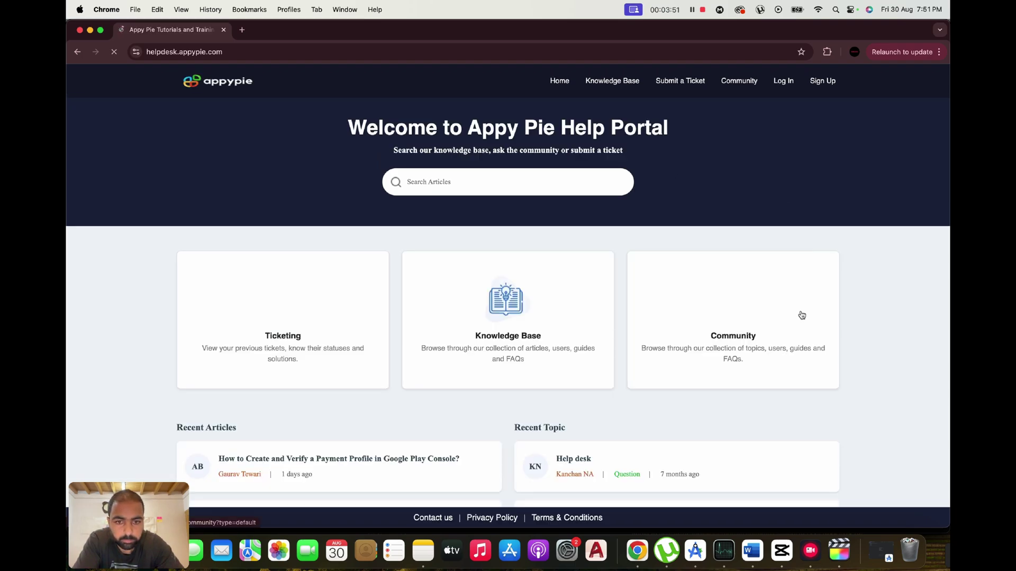
Scroll the help portal, then go back twice to appypie.com/ai.
{"action": "scroll", "coordinate": [802, 315], "scroll_direction": "down", "scroll_amount": 6}
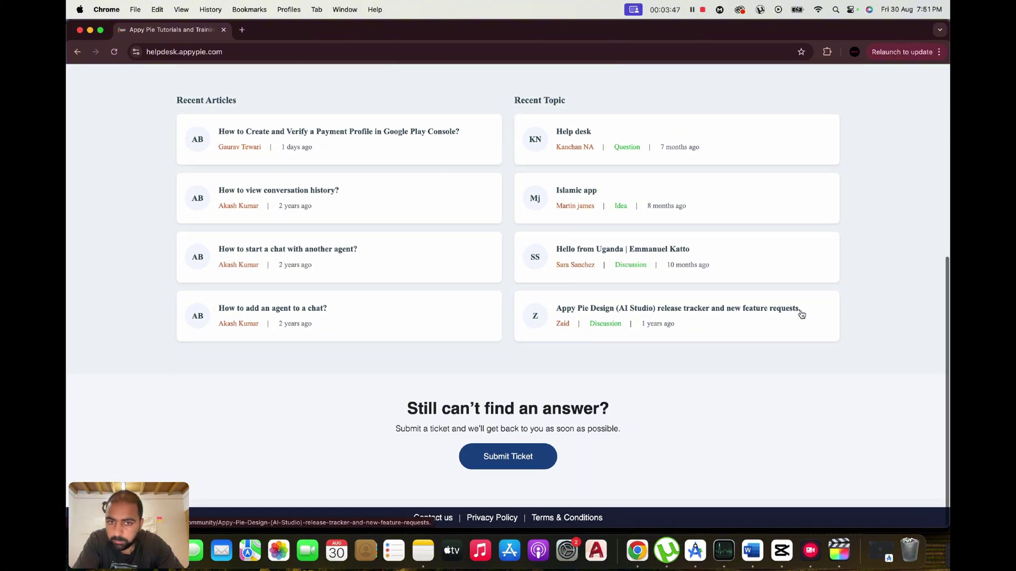
{"action": "scroll", "coordinate": [801, 316], "scroll_direction": "up", "scroll_amount": 3}
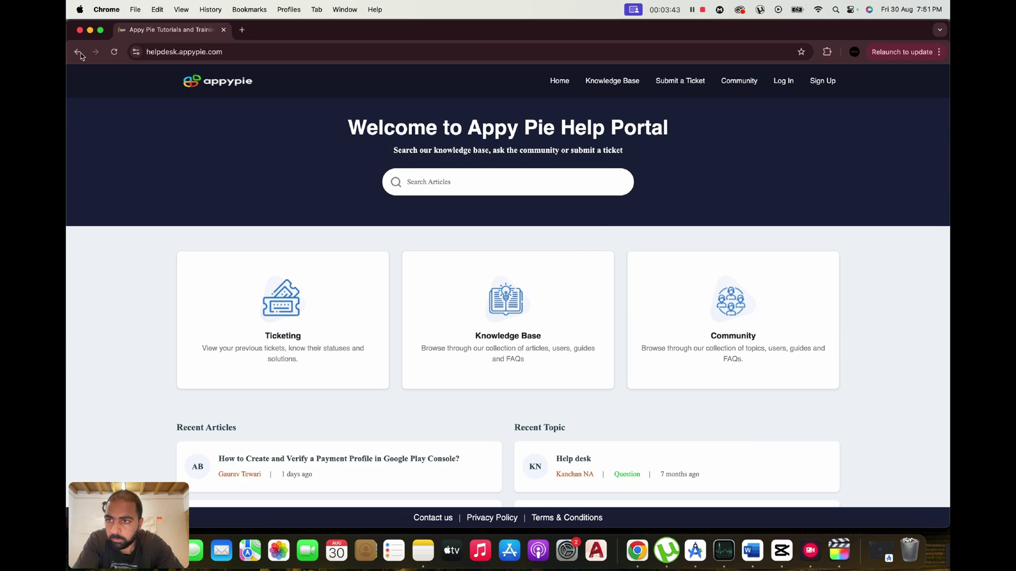
{"action": "left_click", "coordinate": [85, 51]}
{"action": "left_click", "coordinate": [85, 51]}
{"action": "scroll", "coordinate": [465, 303], "scroll_direction": "down", "scroll_amount": 7}
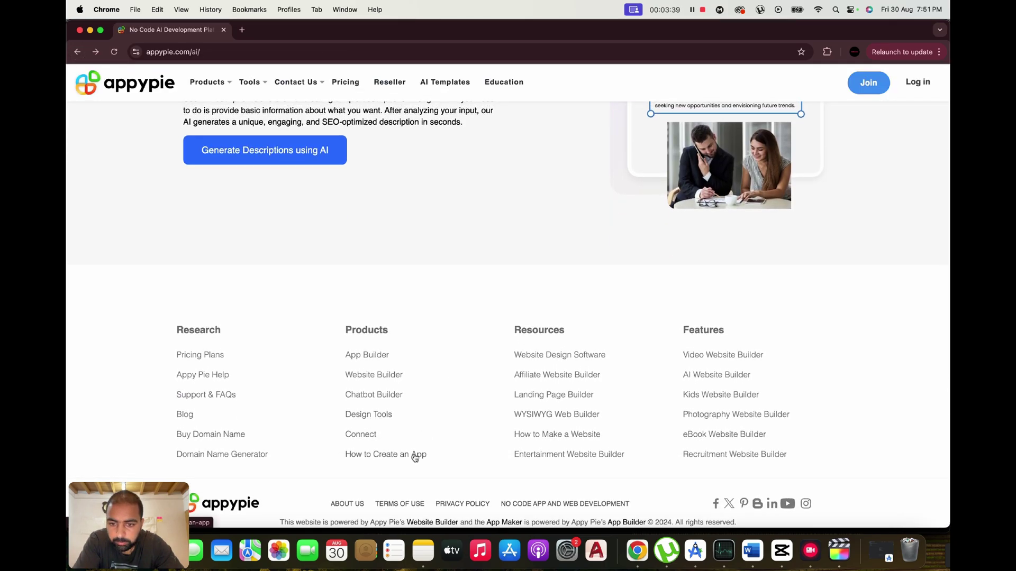
{"action": "scroll", "coordinate": [526, 453], "scroll_direction": "up", "scroll_amount": 7}
{"action": "scroll", "coordinate": [527, 455], "scroll_direction": "up", "scroll_amount": 15}
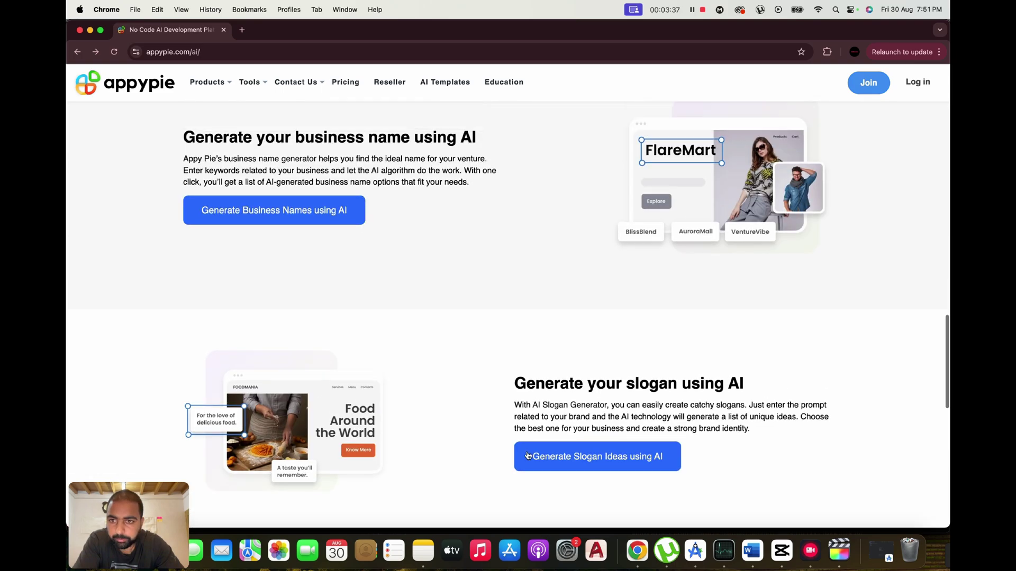
{"action": "scroll", "coordinate": [527, 455], "scroll_direction": "up", "scroll_amount": 5}
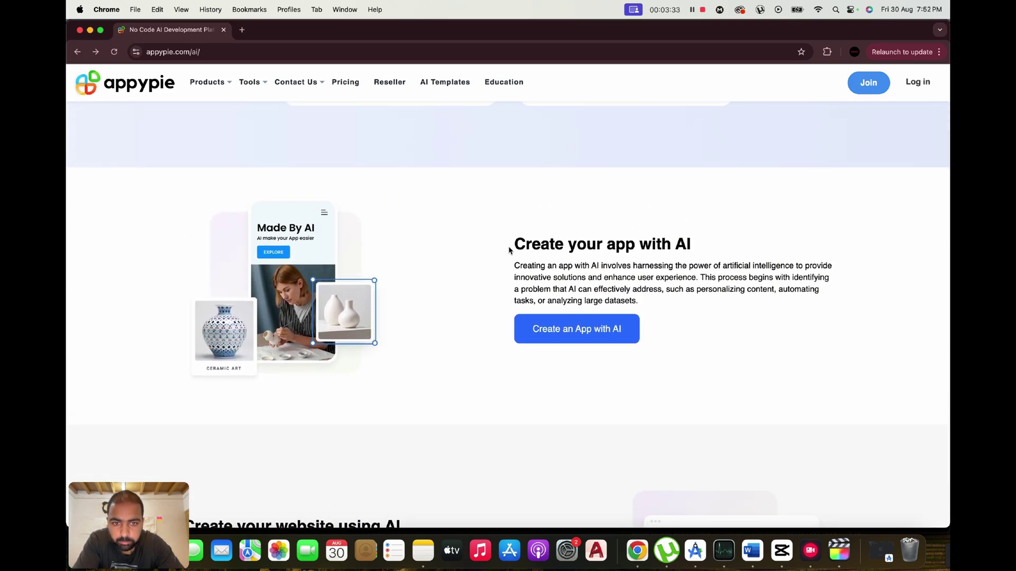
{"action": "left_click_drag", "start_coordinate": [513, 245], "coordinate": [747, 315]}
{"action": "scroll", "coordinate": [748, 314], "scroll_direction": "up", "scroll_amount": 5}
{"action": "scroll", "coordinate": [747, 314], "scroll_direction": "up", "scroll_amount": 2}
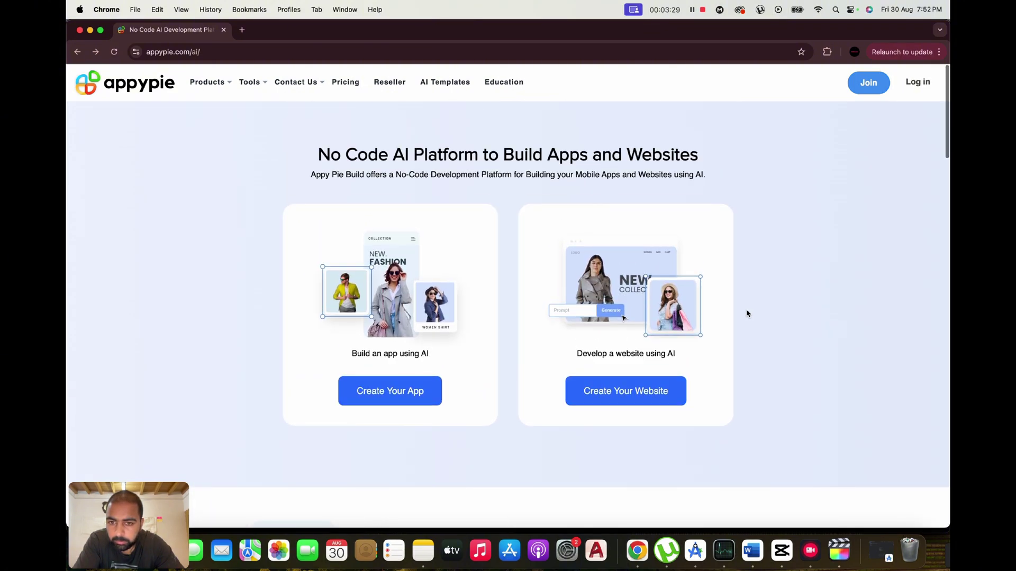
{"action": "scroll", "coordinate": [747, 314], "scroll_direction": "down", "scroll_amount": 10}
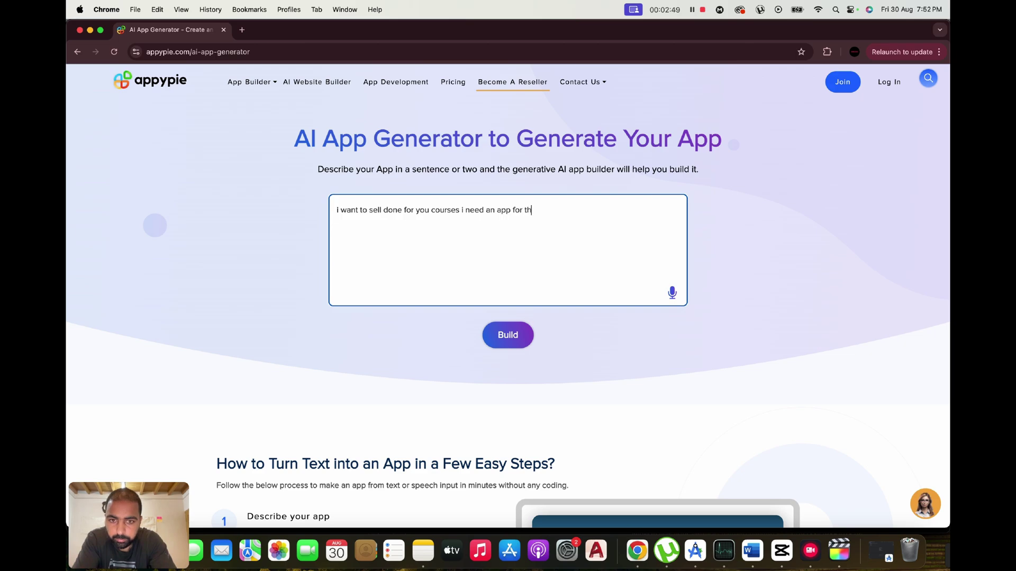
Finish the course-selling app description ending 'an app for that' and build it.
{"action": "type", "text": "at"}
{"action": "left_click", "coordinate": [494, 338]}
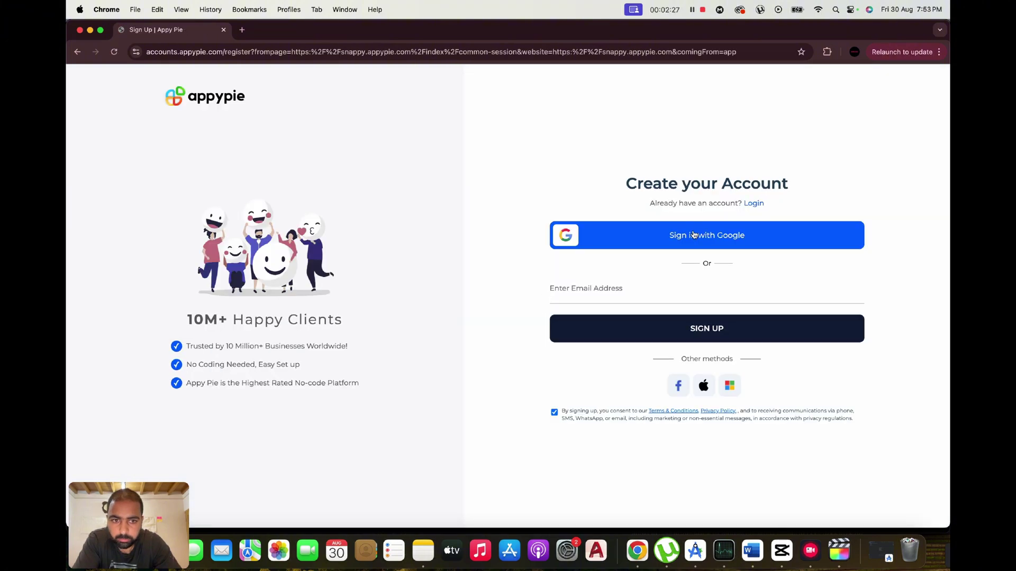
Sign up with Google, pick the account, agree to continue, and move the popup aside.
{"action": "left_click", "coordinate": [693, 234]}
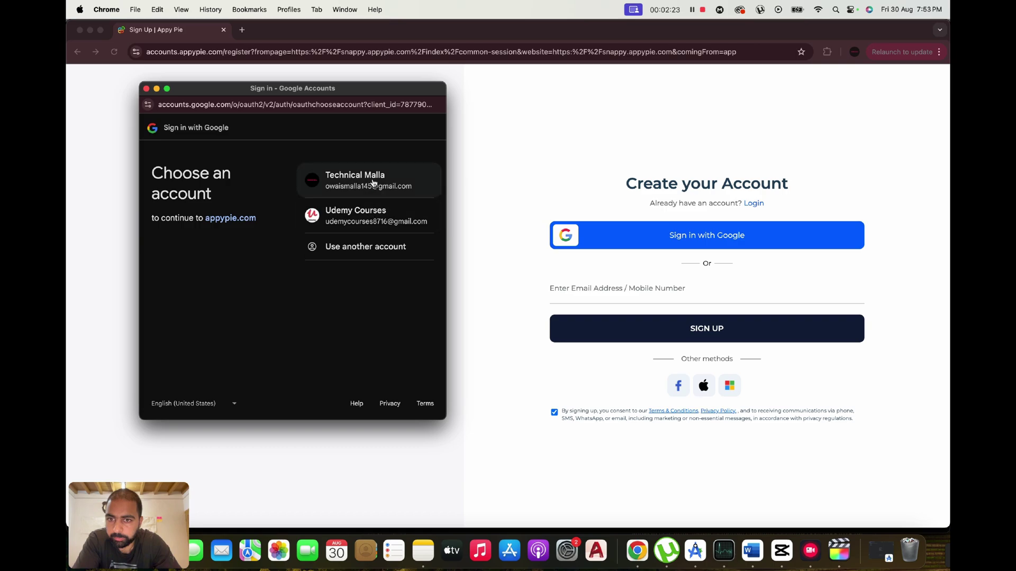
{"action": "left_click", "coordinate": [375, 243]}
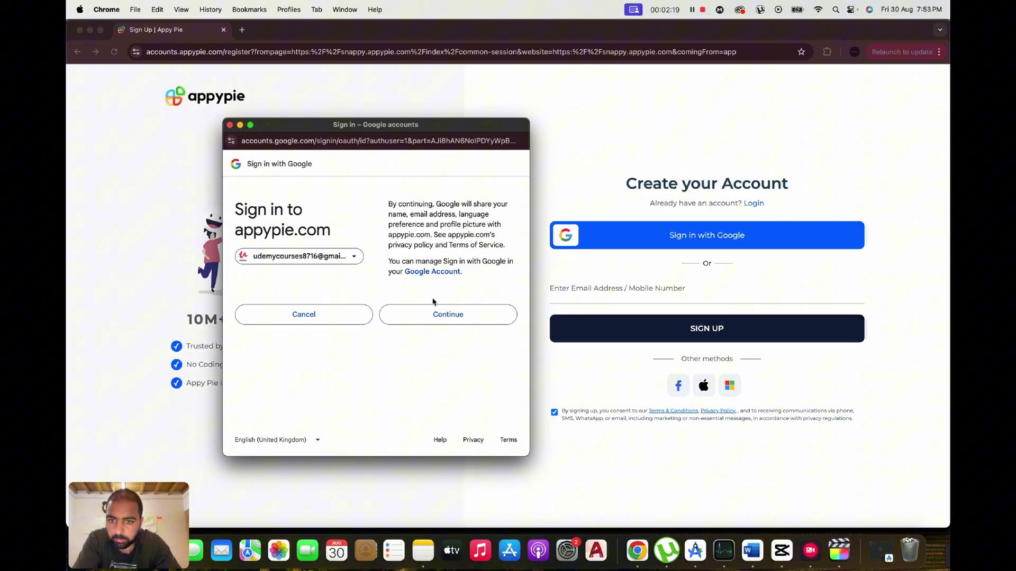
{"action": "left_click", "coordinate": [451, 318]}
{"action": "left_click_drag", "start_coordinate": [433, 127], "coordinate": [529, 109]}
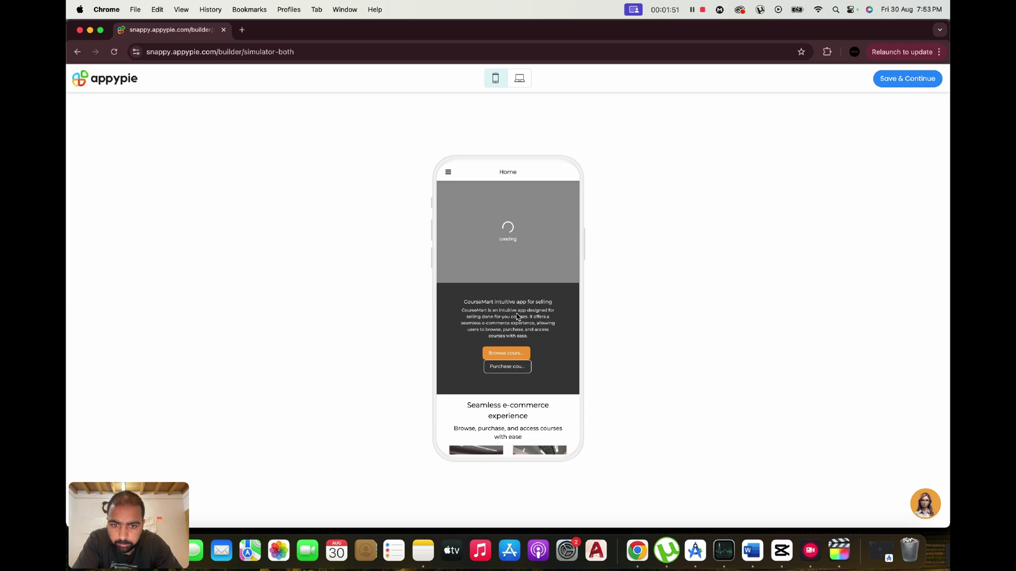
Scroll down the CourseMart home screen in the mobile simulator.
{"action": "scroll", "coordinate": [524, 285], "scroll_direction": "down", "scroll_amount": 3}
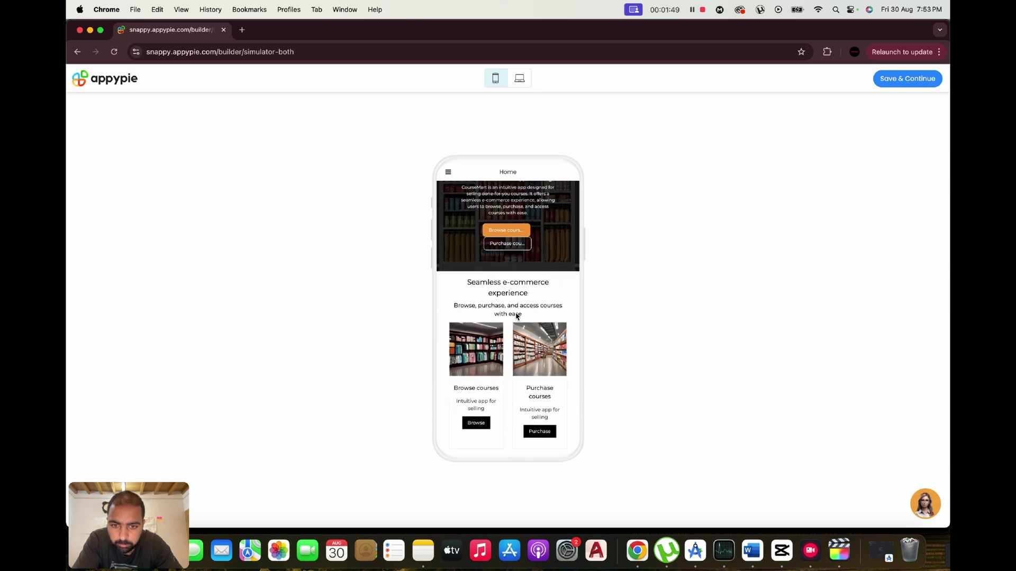
{"action": "scroll", "coordinate": [517, 316], "scroll_direction": "down", "scroll_amount": 5}
{"action": "scroll", "coordinate": [517, 316], "scroll_direction": "down", "scroll_amount": 5}
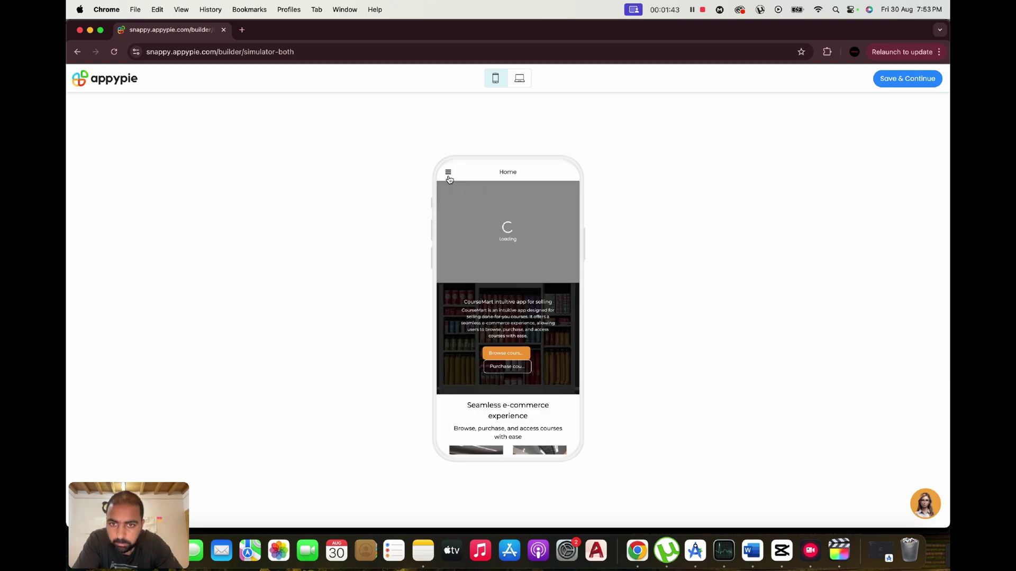
Browse the app's Store products from the menu, then switch to desktop view.
{"action": "left_click", "coordinate": [448, 173]}
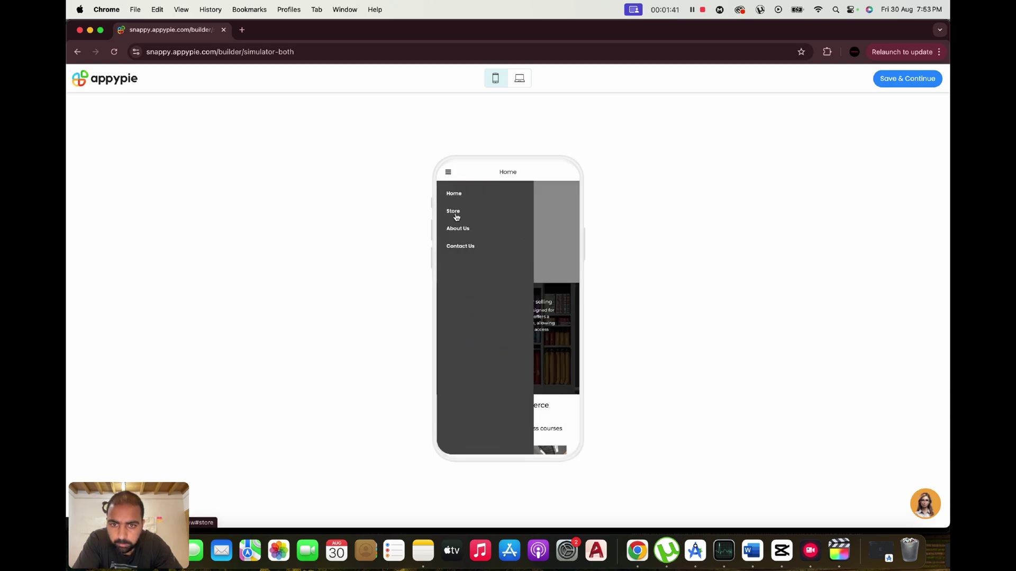
{"action": "left_click", "coordinate": [454, 211]}
{"action": "scroll", "coordinate": [529, 356], "scroll_direction": "down", "scroll_amount": 5}
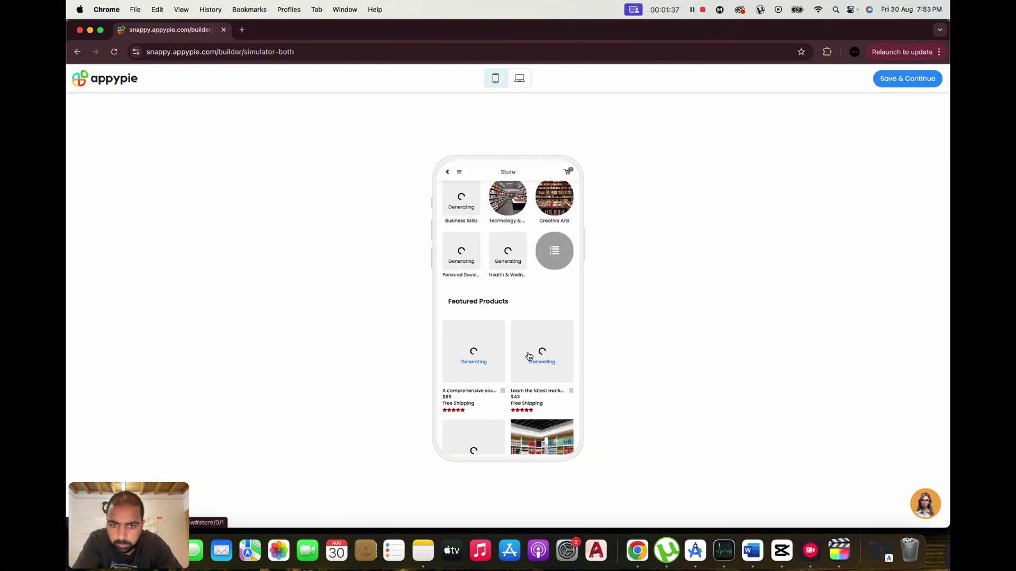
{"action": "scroll", "coordinate": [529, 356], "scroll_direction": "down", "scroll_amount": 1}
{"action": "scroll", "coordinate": [528, 356], "scroll_direction": "down", "scroll_amount": 2}
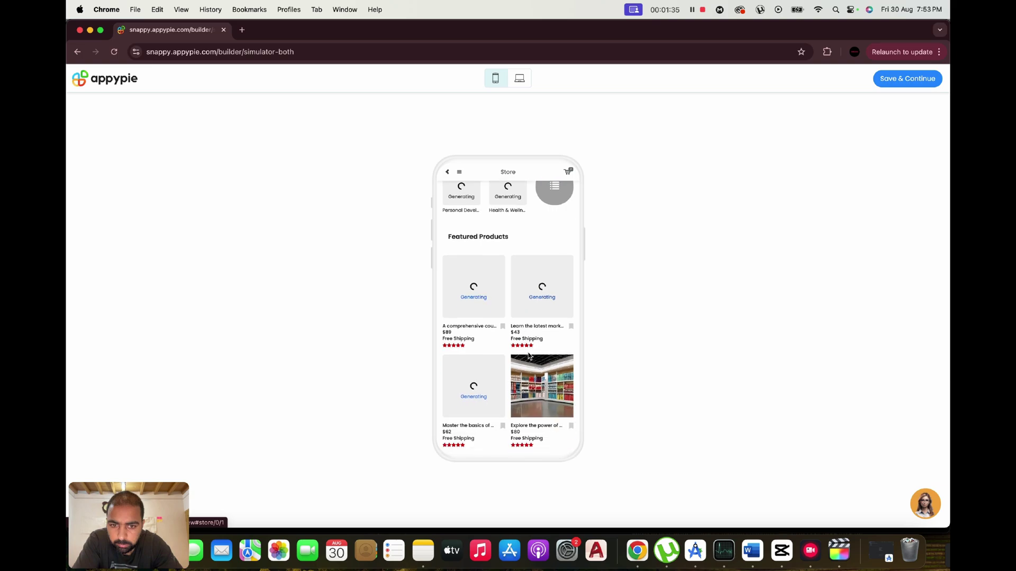
{"action": "scroll", "coordinate": [516, 412], "scroll_direction": "up", "scroll_amount": 6}
{"action": "left_click", "coordinate": [521, 78]}
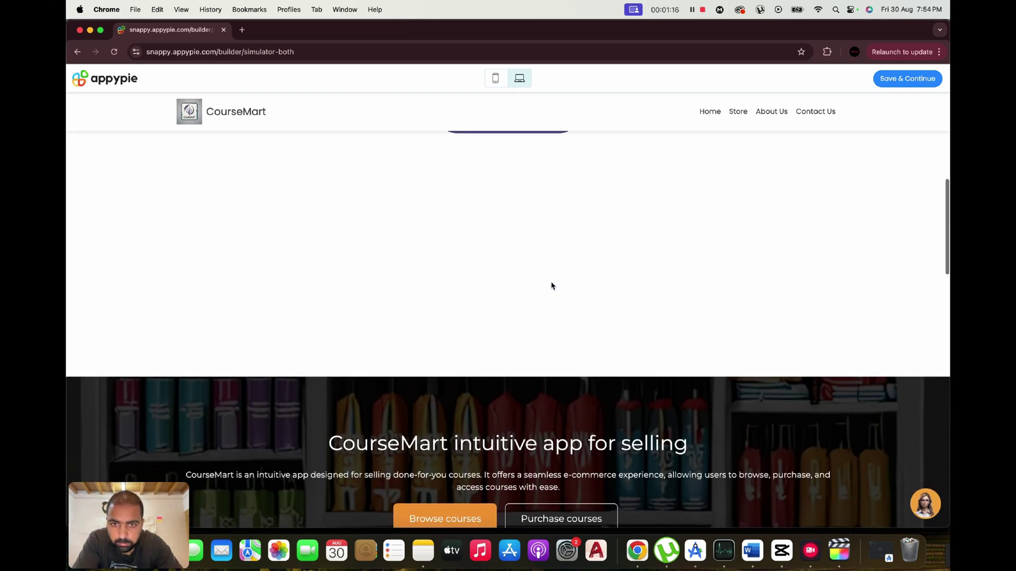
Scroll through the course cards on the CourseMart desktop home page.
{"action": "scroll", "coordinate": [550, 284], "scroll_direction": "down", "scroll_amount": 10}
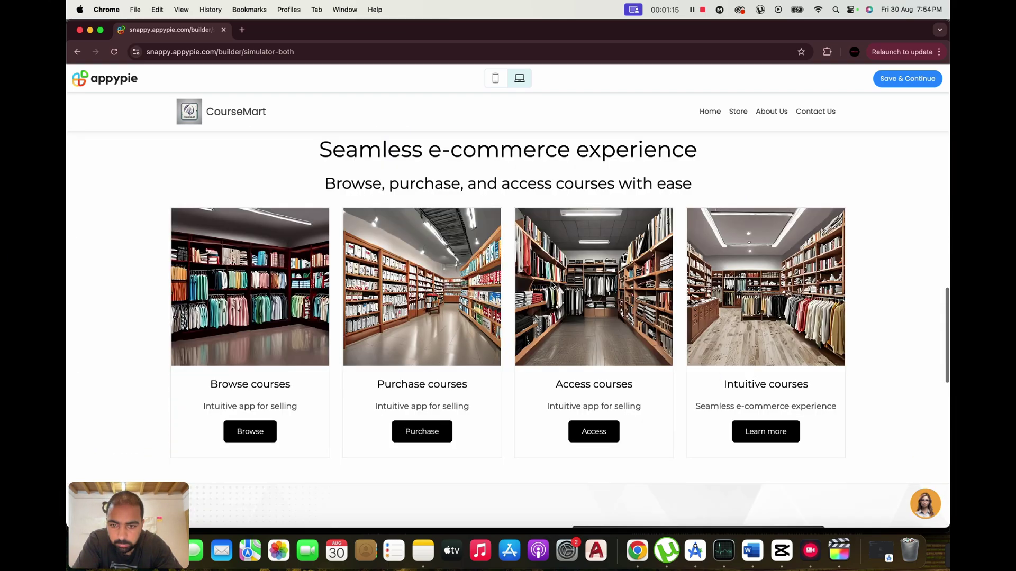
{"action": "scroll", "coordinate": [551, 284], "scroll_direction": "down", "scroll_amount": 10}
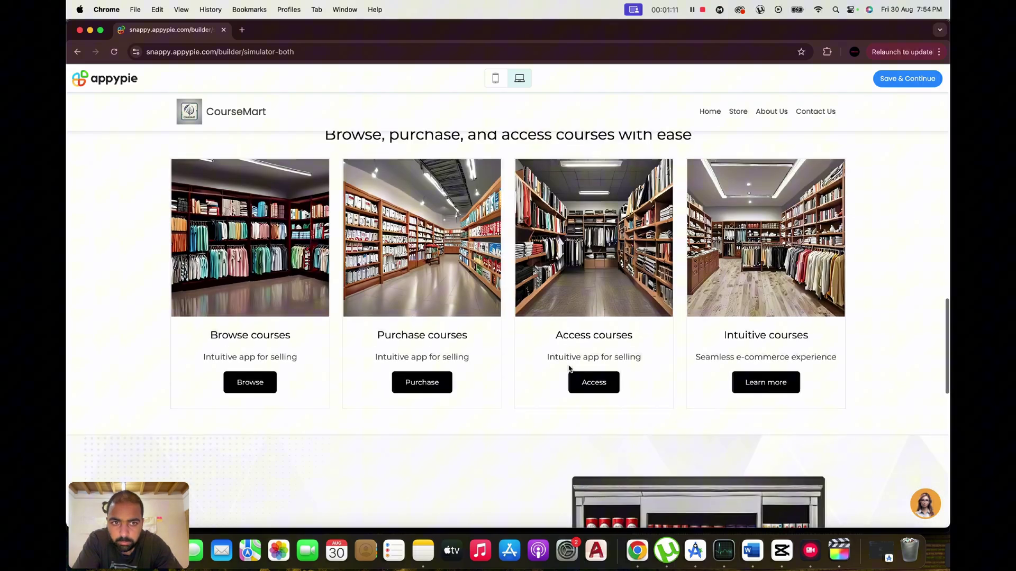
{"action": "scroll", "coordinate": [569, 369], "scroll_direction": "up", "scroll_amount": 5}
{"action": "scroll", "coordinate": [569, 369], "scroll_direction": "up", "scroll_amount": 4}
Open the CourseMart Store page and scroll through its featured products.
{"action": "left_click", "coordinate": [738, 111]}
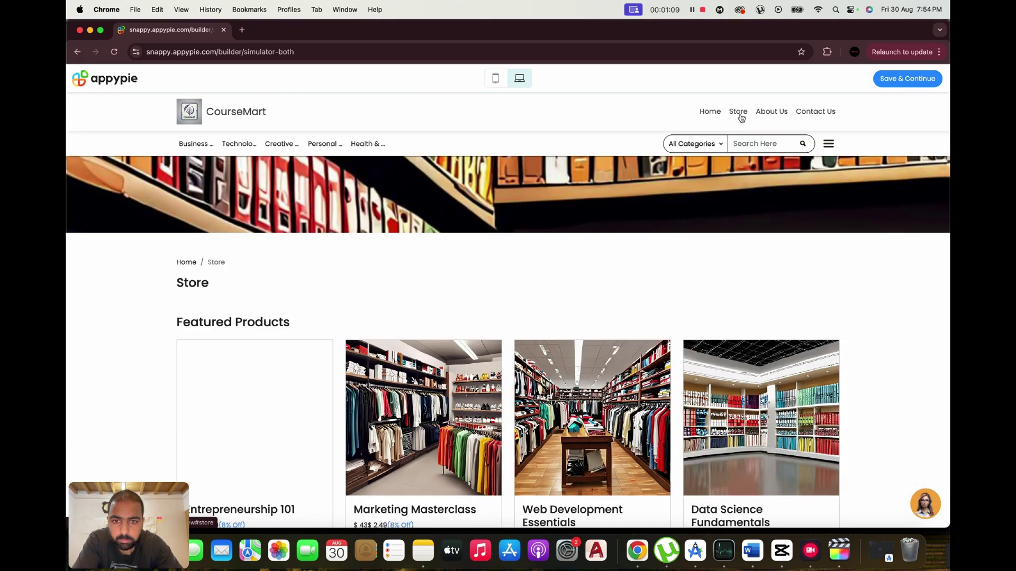
{"action": "scroll", "coordinate": [588, 332], "scroll_direction": "down", "scroll_amount": 2}
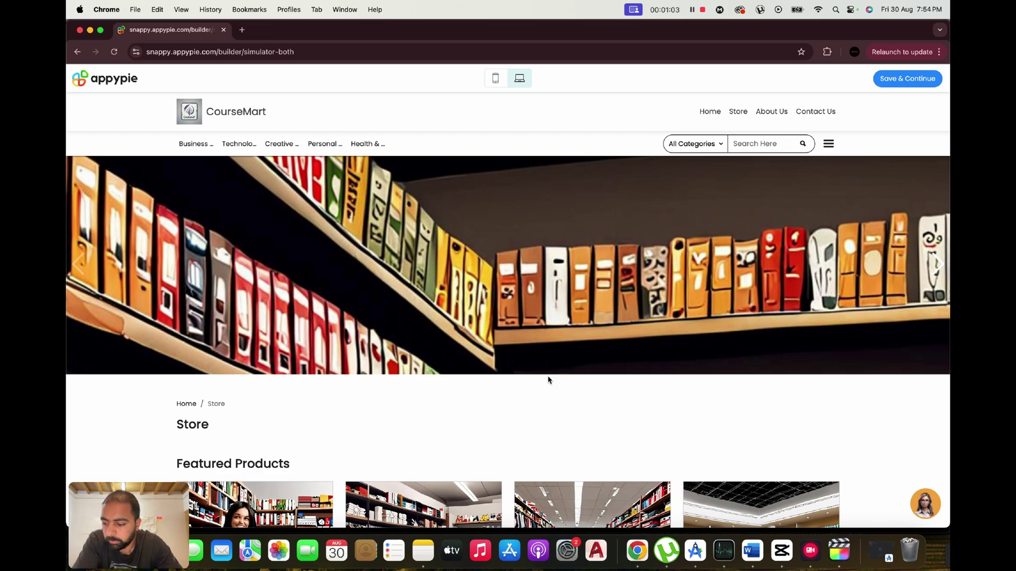
{"action": "scroll", "coordinate": [548, 380], "scroll_direction": "down", "scroll_amount": 4}
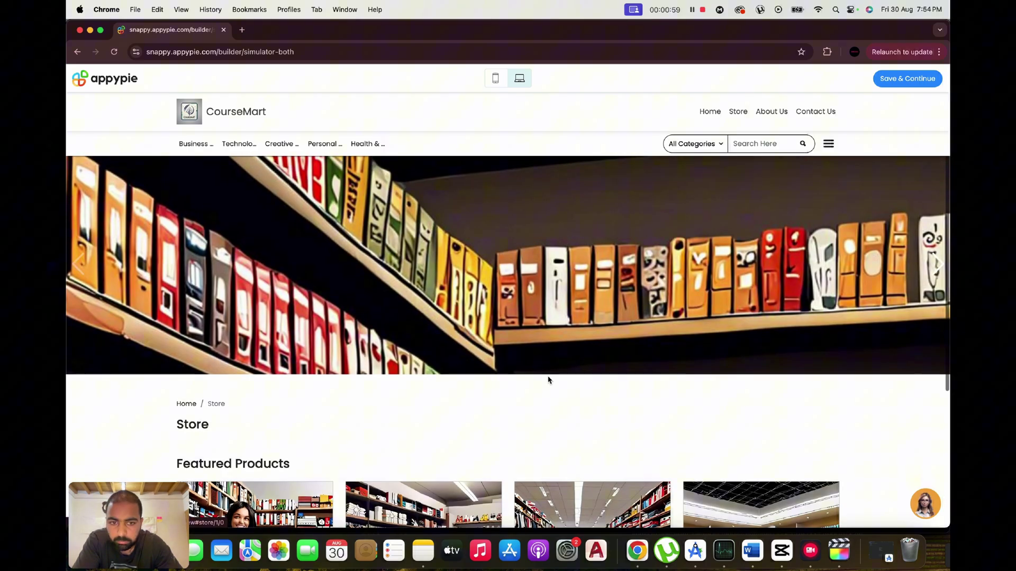
{"action": "scroll", "coordinate": [548, 380], "scroll_direction": "down", "scroll_amount": 4}
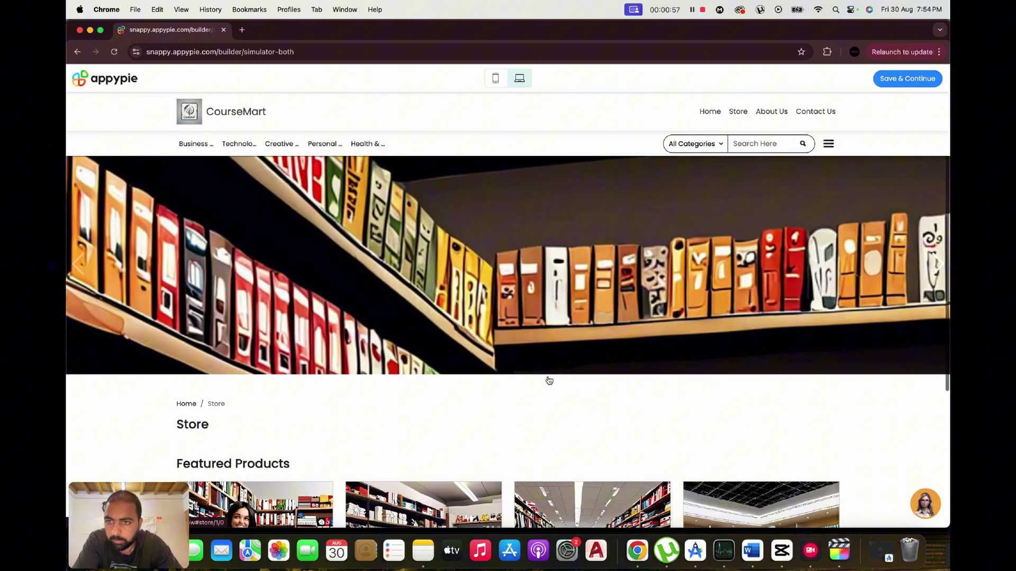
{"action": "scroll", "coordinate": [549, 379], "scroll_direction": "down", "scroll_amount": 4}
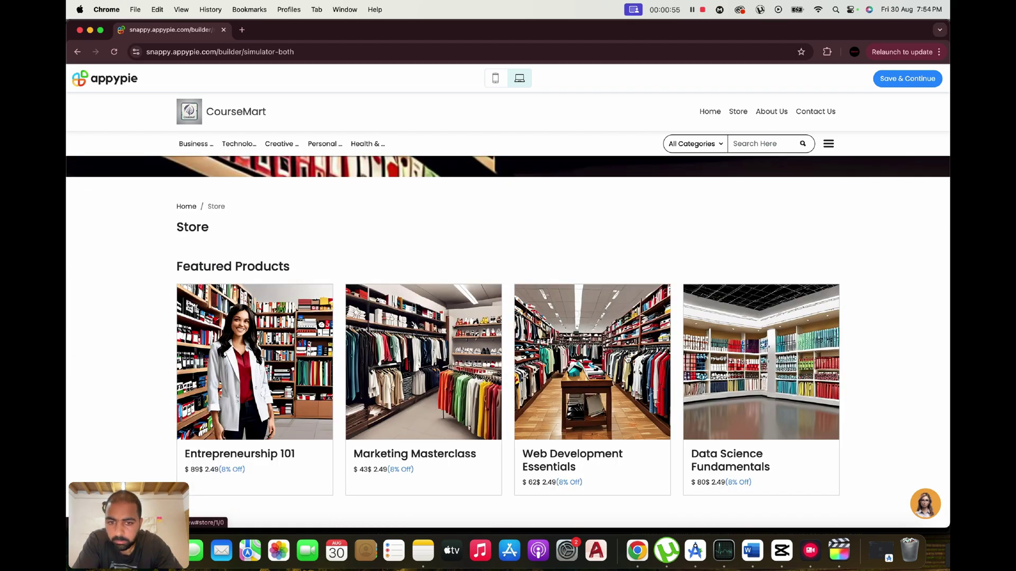
{"action": "scroll", "coordinate": [548, 378], "scroll_direction": "up", "scroll_amount": 1}
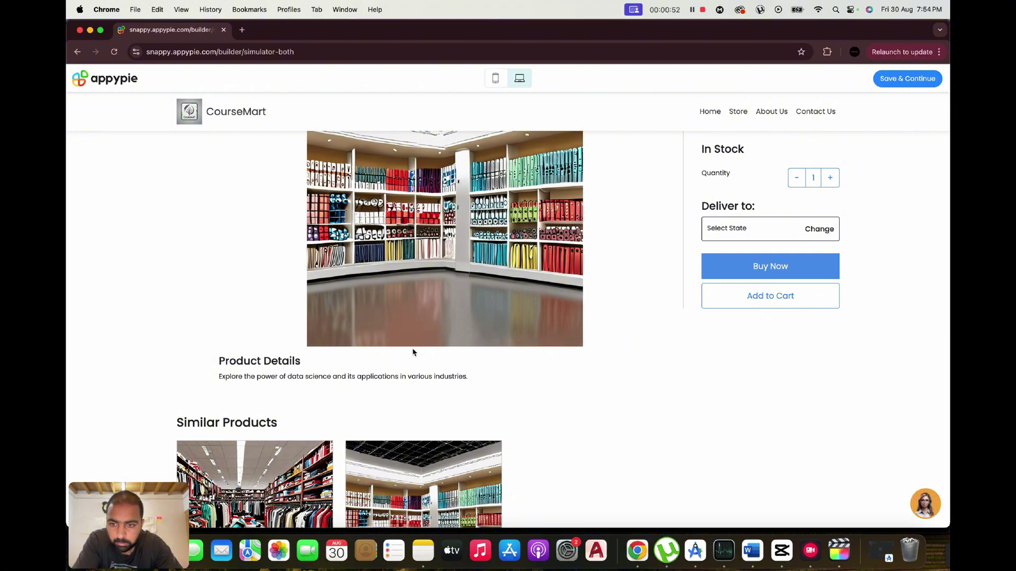
{"action": "scroll", "coordinate": [413, 351], "scroll_direction": "down", "scroll_amount": 3}
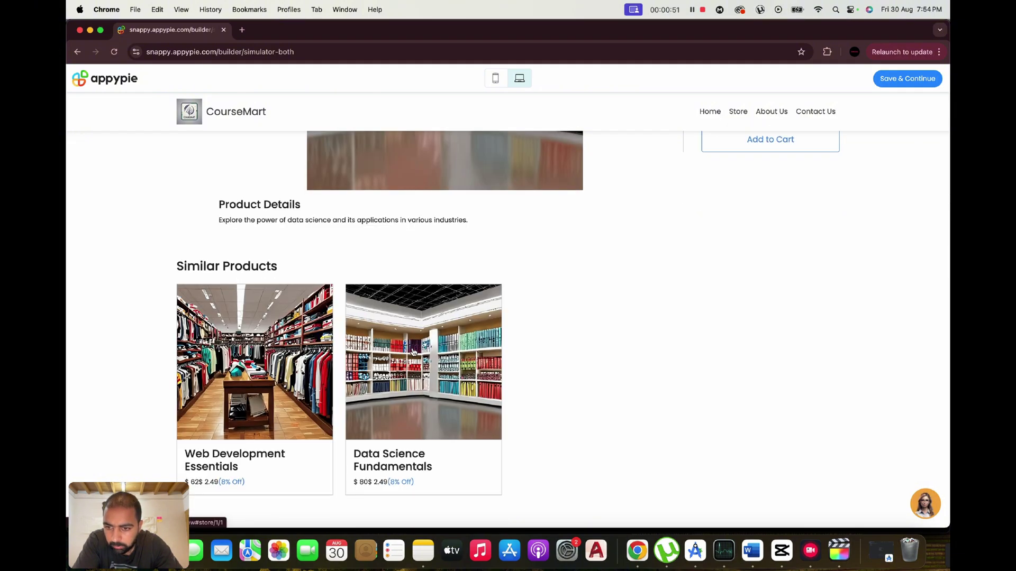
{"action": "scroll", "coordinate": [413, 351], "scroll_direction": "up", "scroll_amount": 1}
Open Data Science Fundamentals, raise its quantity, and add it to the cart.
{"action": "left_click", "coordinate": [414, 351]}
{"action": "left_click", "coordinate": [830, 342]}
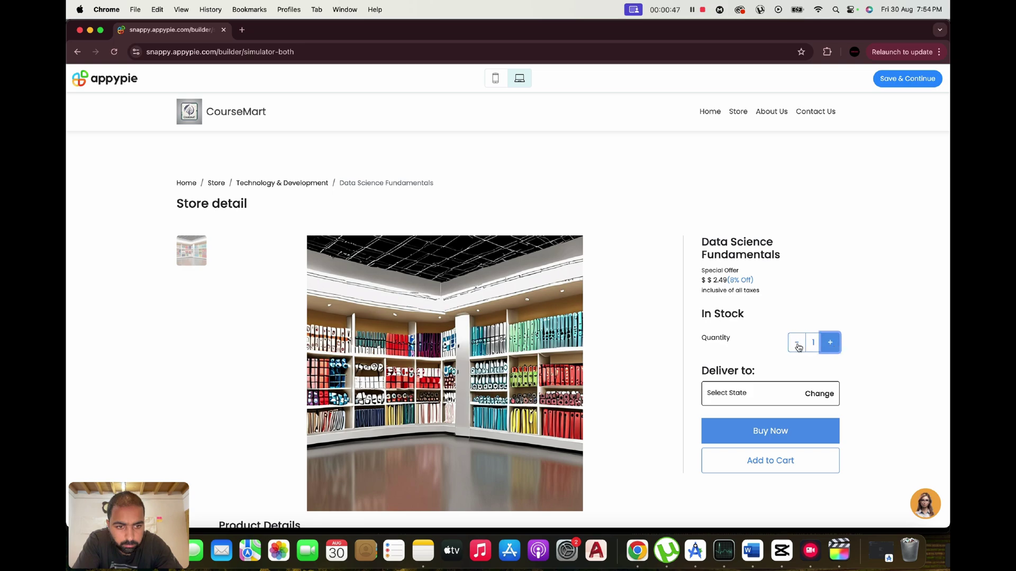
{"action": "scroll", "coordinate": [798, 345], "scroll_direction": "down", "scroll_amount": 2}
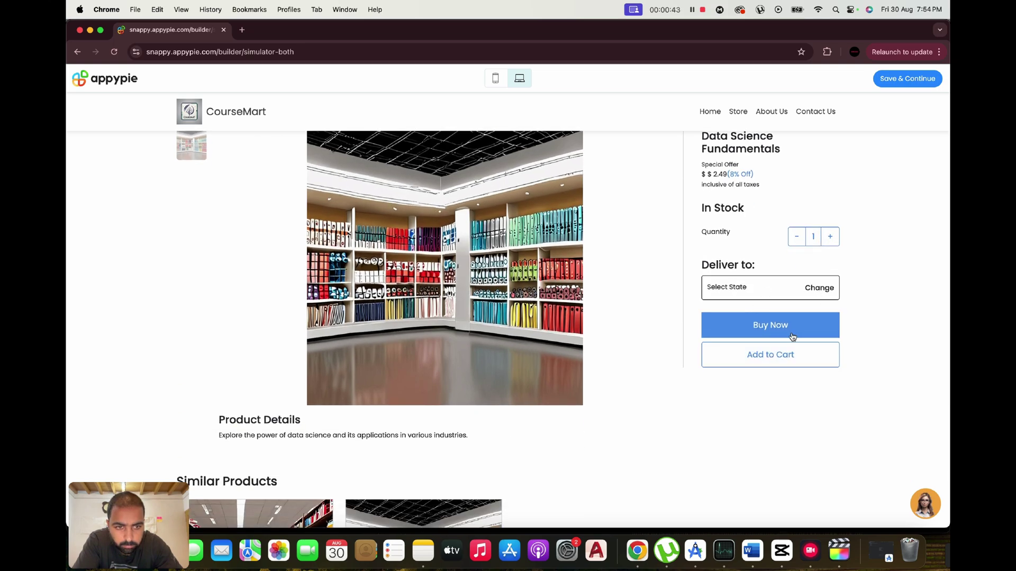
{"action": "left_click", "coordinate": [782, 357]}
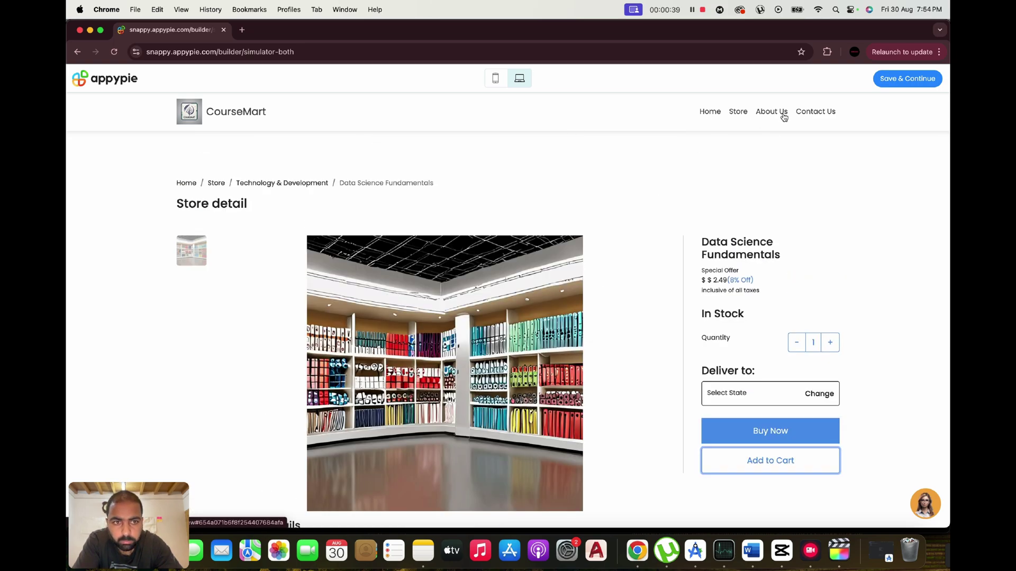
Open CourseMart's About Us page and scroll through it.
{"action": "left_click", "coordinate": [782, 113]}
{"action": "scroll", "coordinate": [551, 236], "scroll_direction": "down", "scroll_amount": 1}
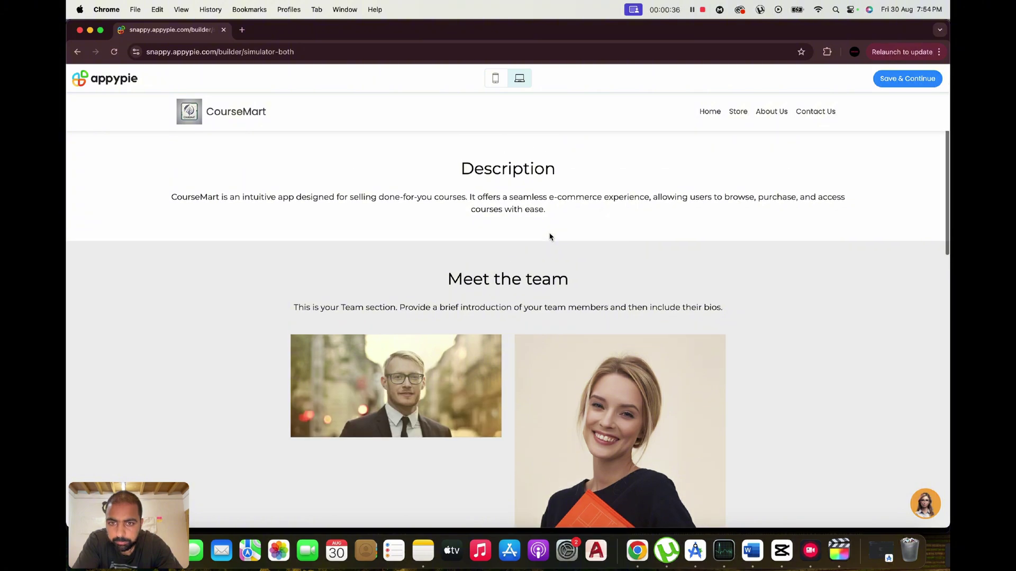
{"action": "scroll", "coordinate": [550, 237], "scroll_direction": "down", "scroll_amount": 10}
{"action": "scroll", "coordinate": [550, 236], "scroll_direction": "down", "scroll_amount": 3}
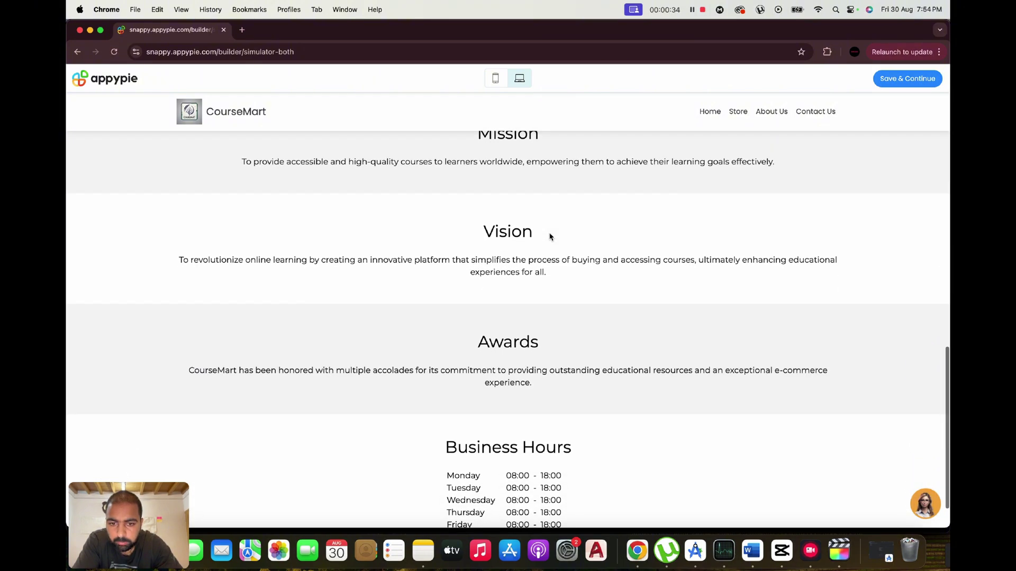
{"action": "scroll", "coordinate": [550, 237], "scroll_direction": "down", "scroll_amount": 2}
{"action": "scroll", "coordinate": [550, 237], "scroll_direction": "up", "scroll_amount": 15}
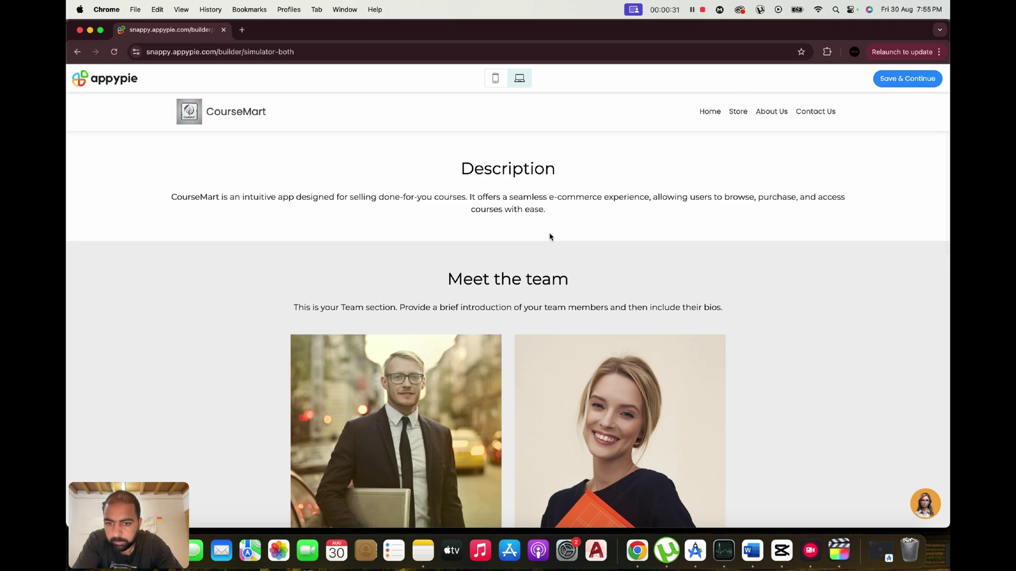
Open the Contact Us page and scroll down its contact details.
{"action": "left_click", "coordinate": [814, 111]}
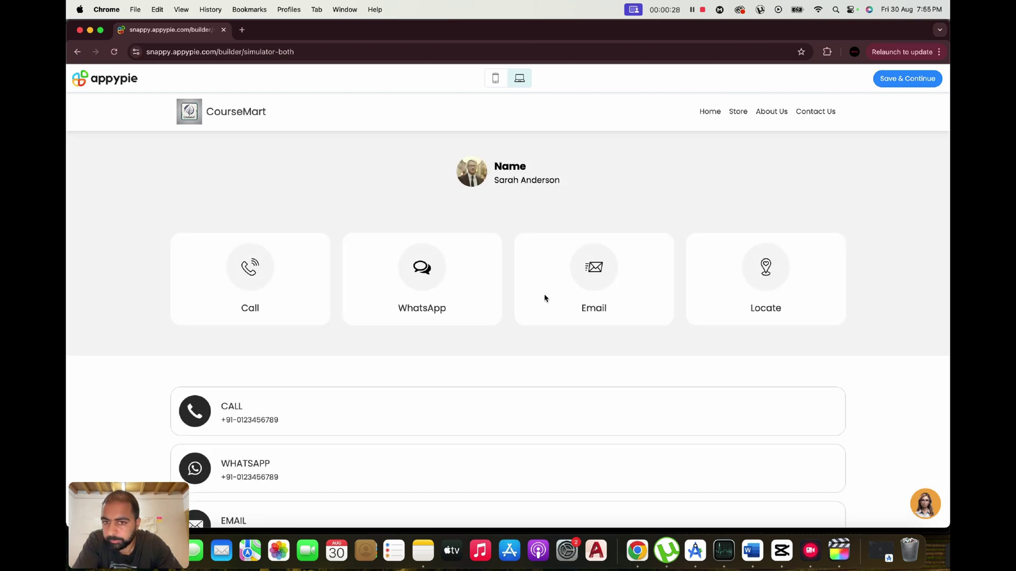
{"action": "scroll", "coordinate": [545, 298], "scroll_direction": "down", "scroll_amount": 2}
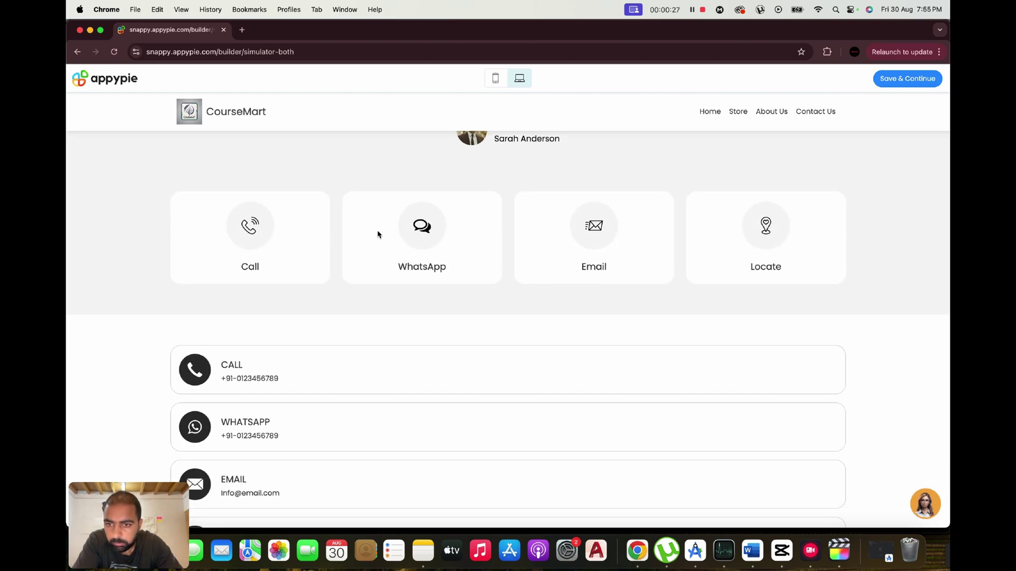
{"action": "scroll", "coordinate": [422, 233], "scroll_direction": "down", "scroll_amount": 4}
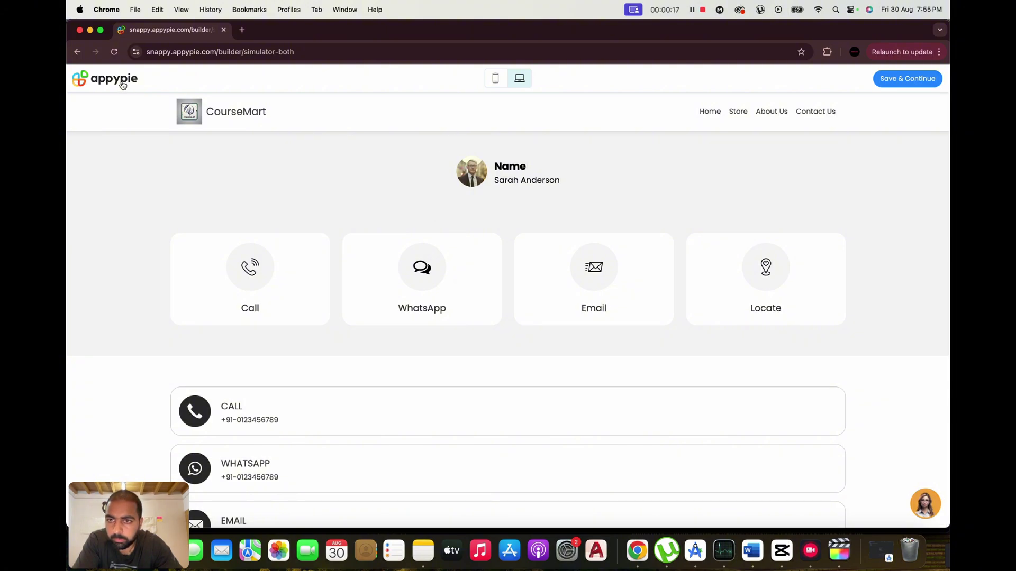
Return to the CourseMart home page, explore the store, and filter to Creative Arts.
{"action": "left_click", "coordinate": [231, 113]}
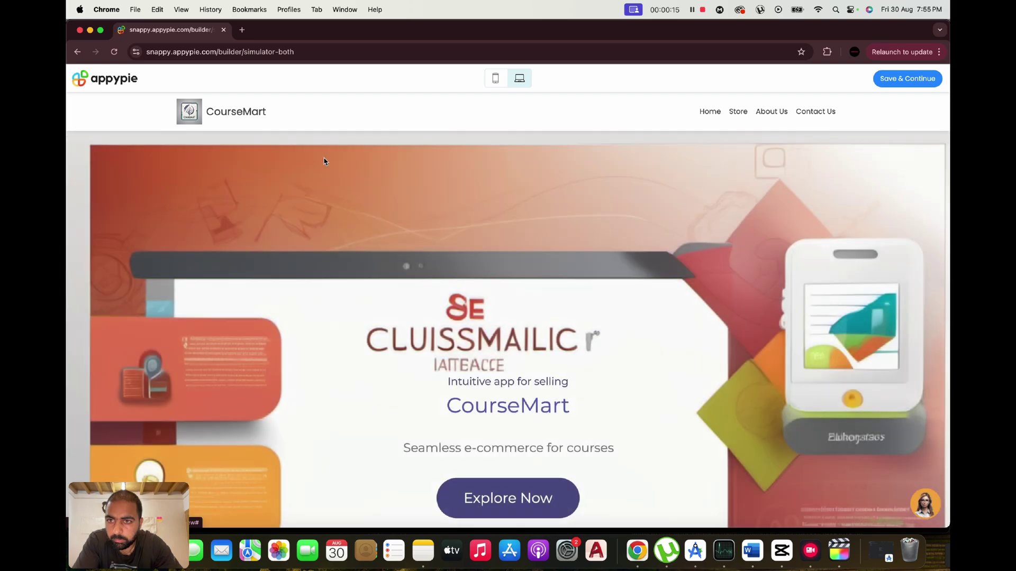
{"action": "scroll", "coordinate": [458, 264], "scroll_direction": "down", "scroll_amount": 5}
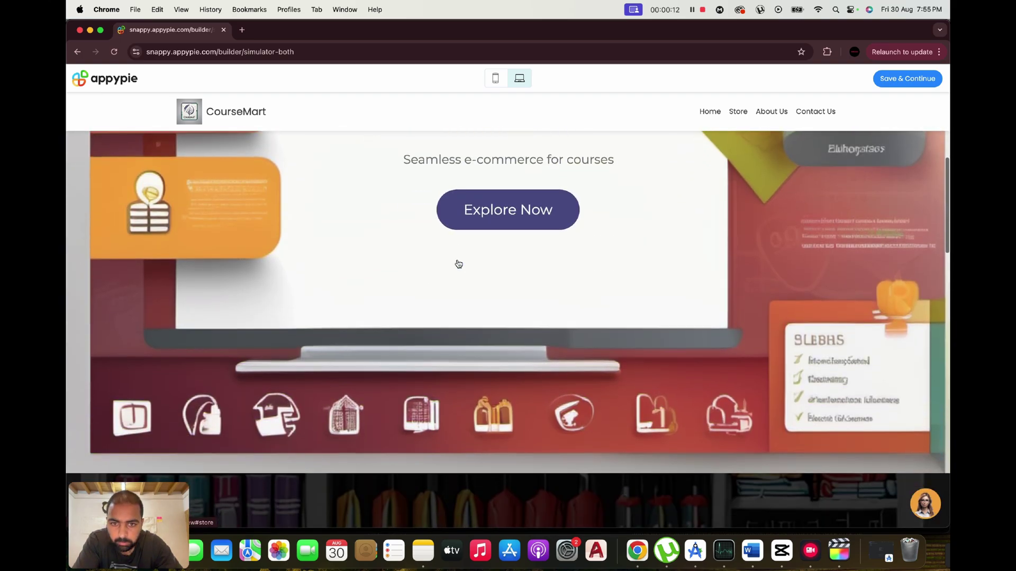
{"action": "left_click", "coordinate": [516, 214]}
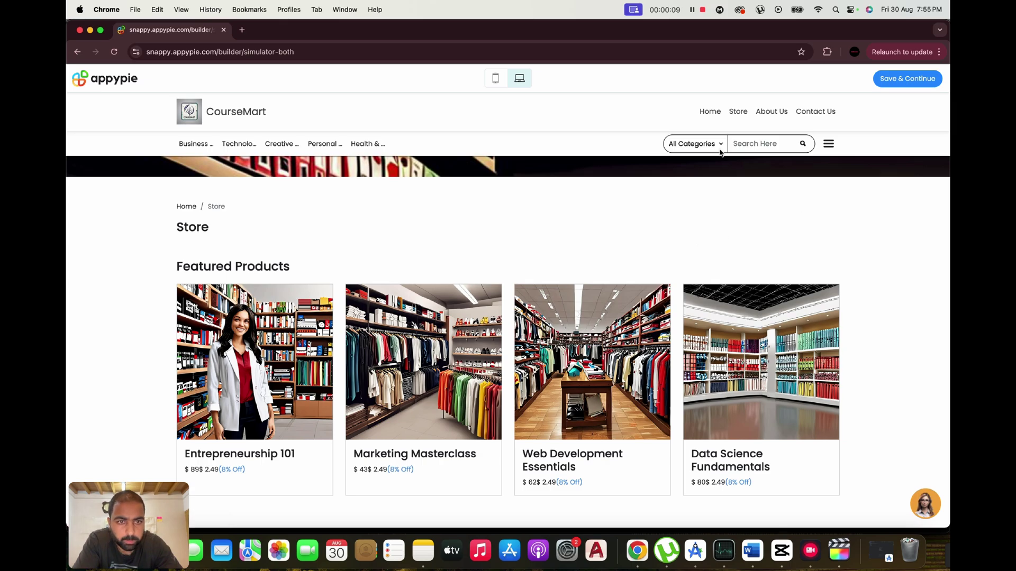
{"action": "left_click", "coordinate": [719, 150]}
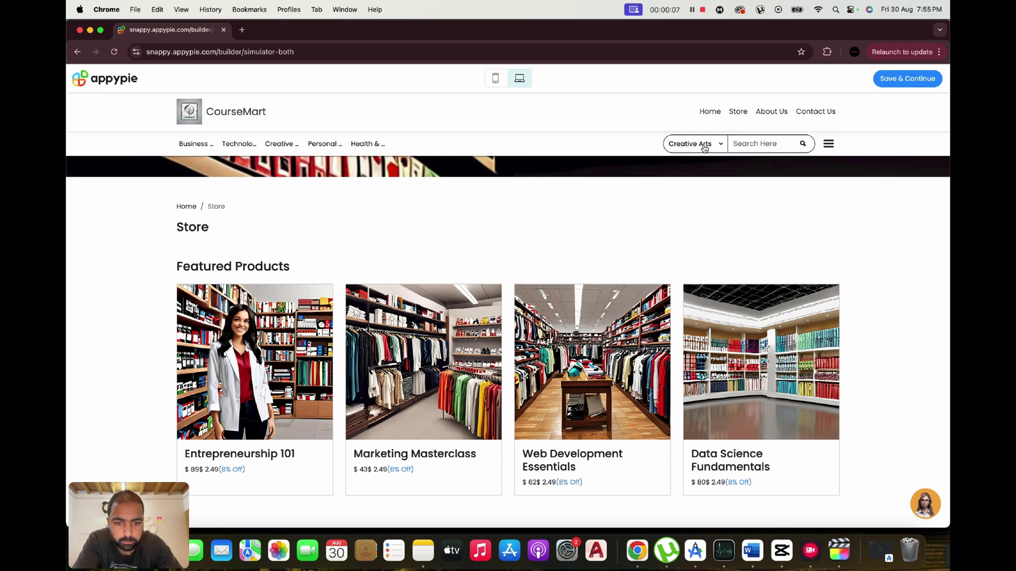
{"action": "scroll", "coordinate": [868, 309], "scroll_direction": "up", "scroll_amount": 4}
{"action": "scroll", "coordinate": [868, 310], "scroll_direction": "down", "scroll_amount": 4}
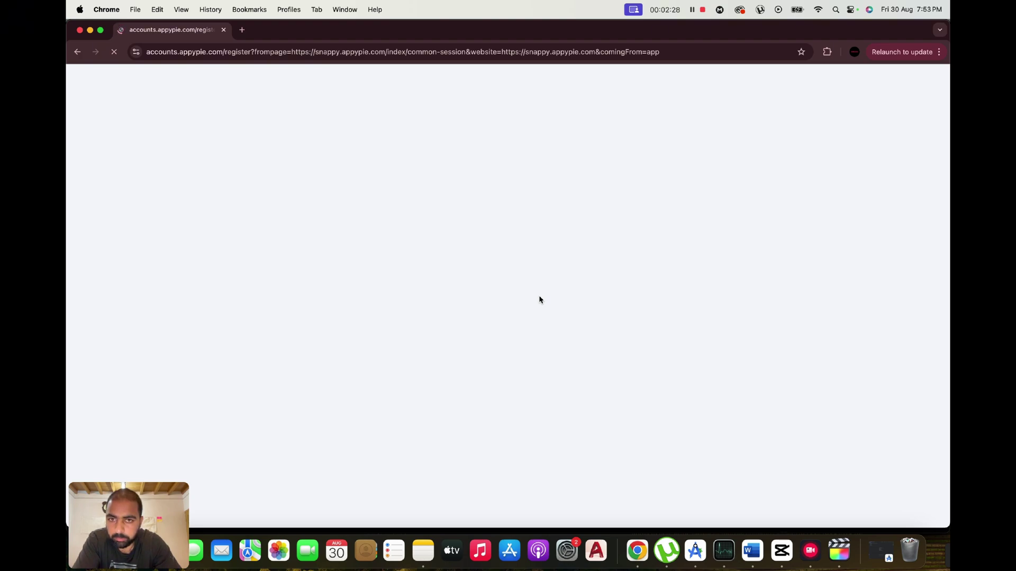
Sign up for Appy Pie with Google, choosing the account and consenting to appypie.com access.
{"action": "left_click", "coordinate": [693, 235]}
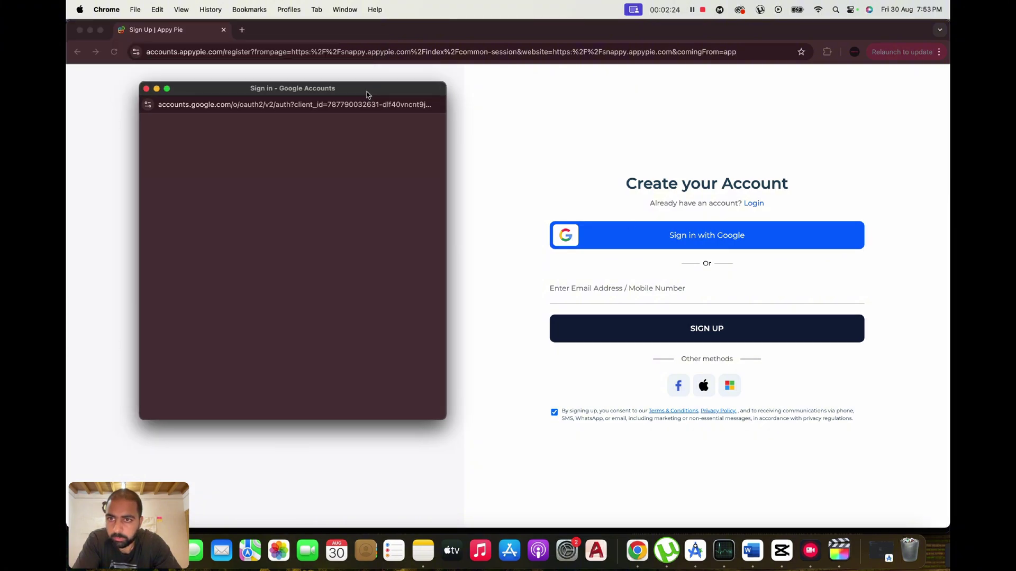
{"action": "left_click_drag", "start_coordinate": [372, 184], "coordinate": [370, 247]}
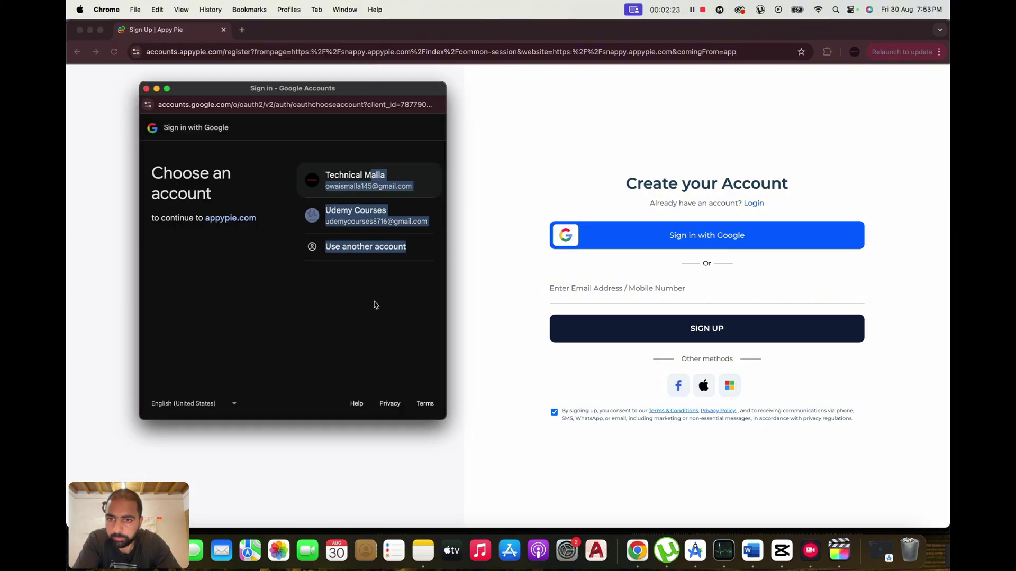
{"action": "left_click", "coordinate": [378, 222]}
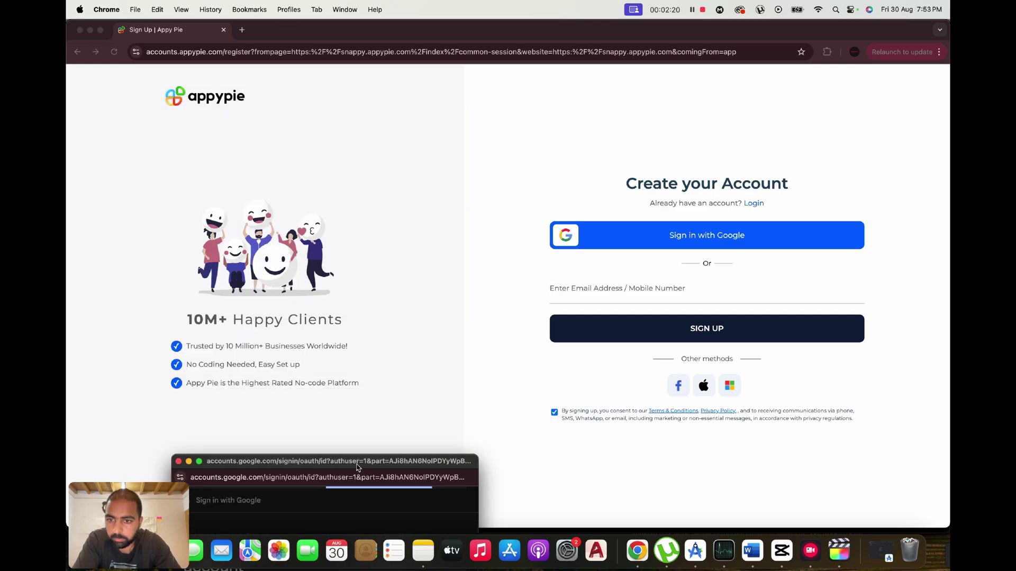
{"action": "left_click_drag", "start_coordinate": [358, 464], "coordinate": [409, 127]}
{"action": "left_click", "coordinate": [450, 317]}
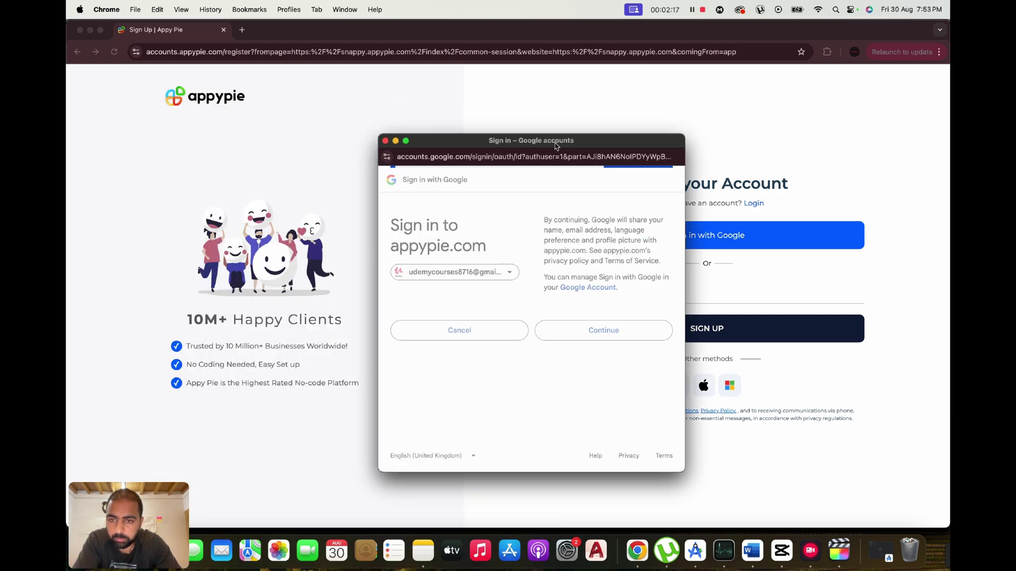
{"action": "left_click_drag", "start_coordinate": [556, 146], "coordinate": [616, 106]}
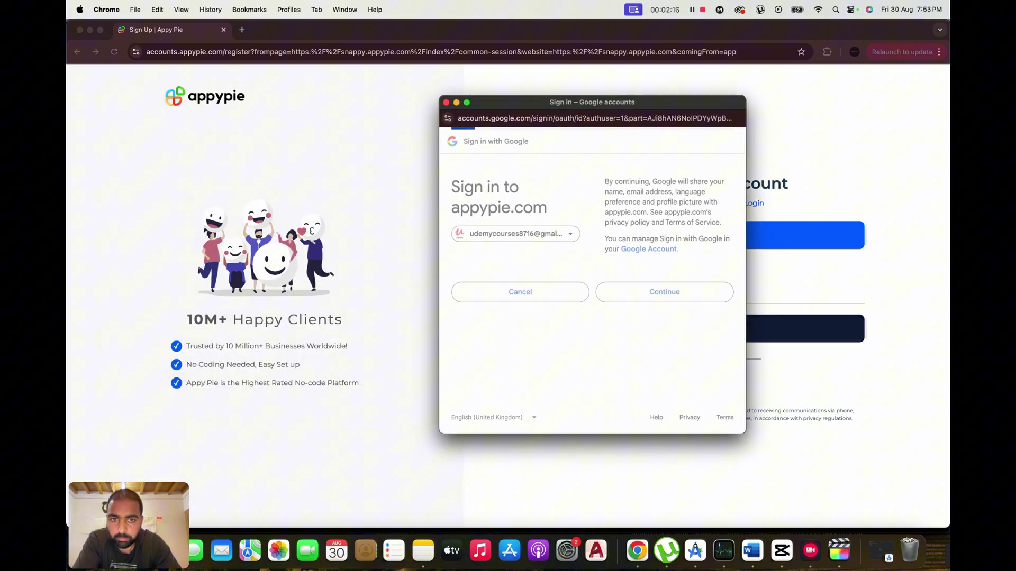
{"action": "left_click_drag", "start_coordinate": [616, 106], "coordinate": [485, 116]}
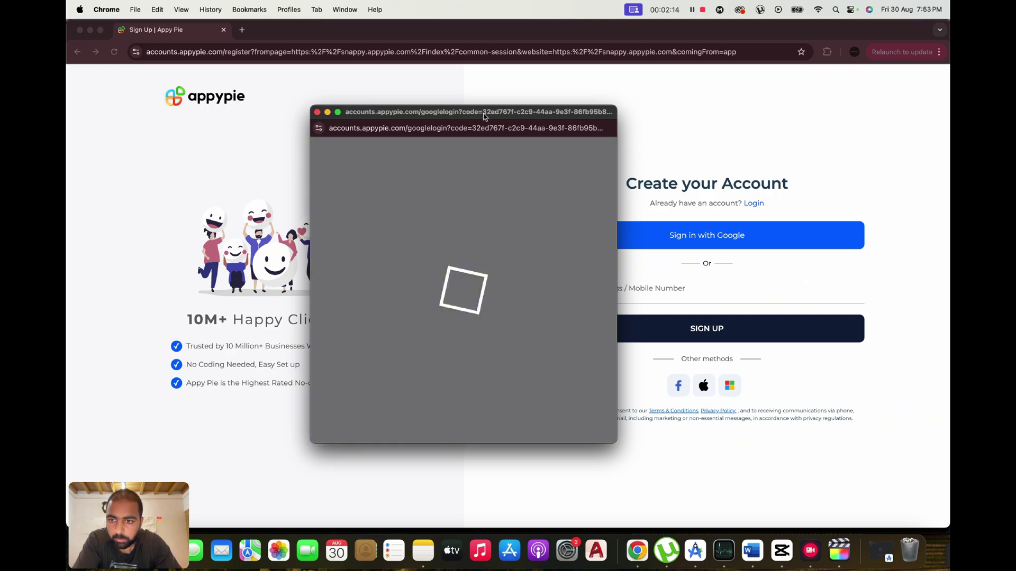